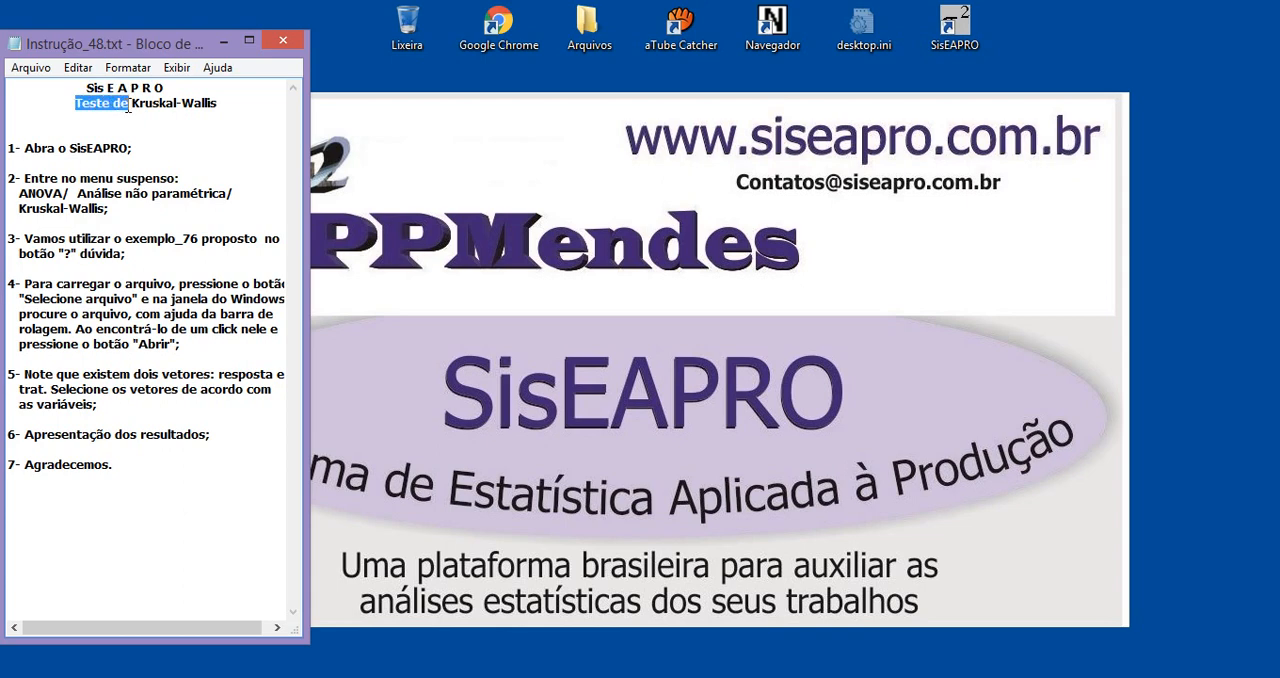
# Highlight the test title and the program name in the instruction notes, and launch SisEAPRO
pyautogui.moveTo(220, 101); pyautogui.dragTo(102, 107)
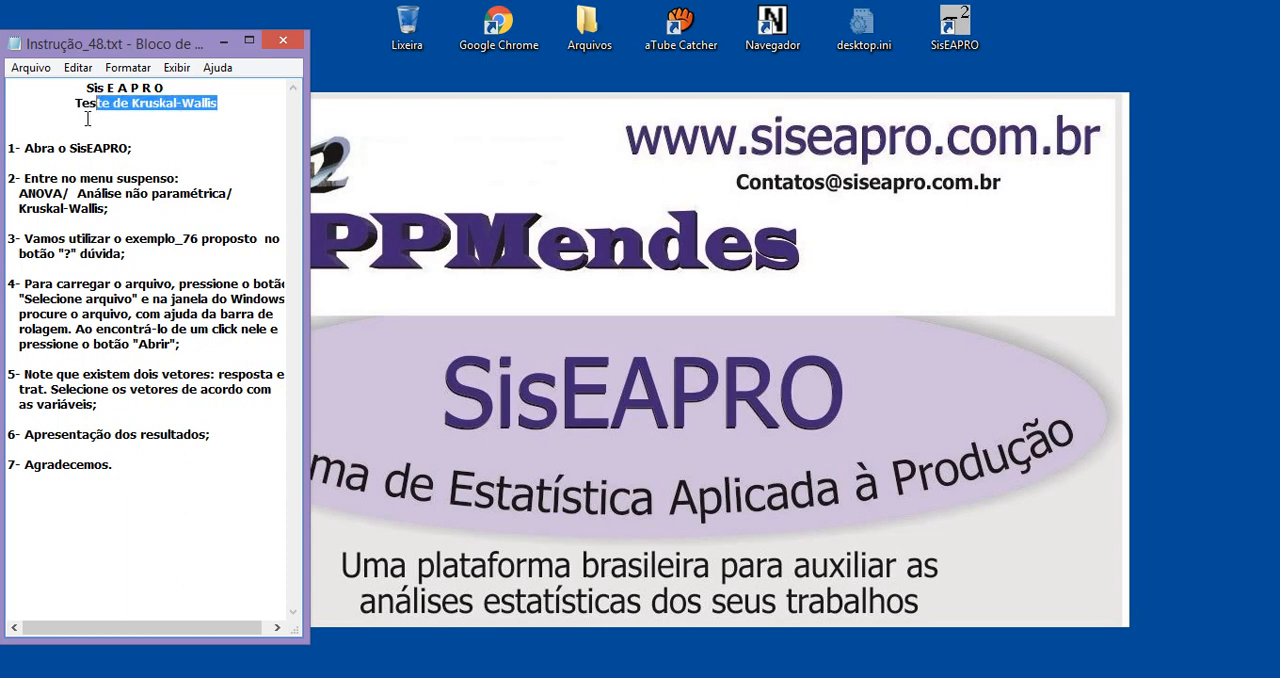
pyautogui.moveTo(69, 147); pyautogui.dragTo(112, 150)
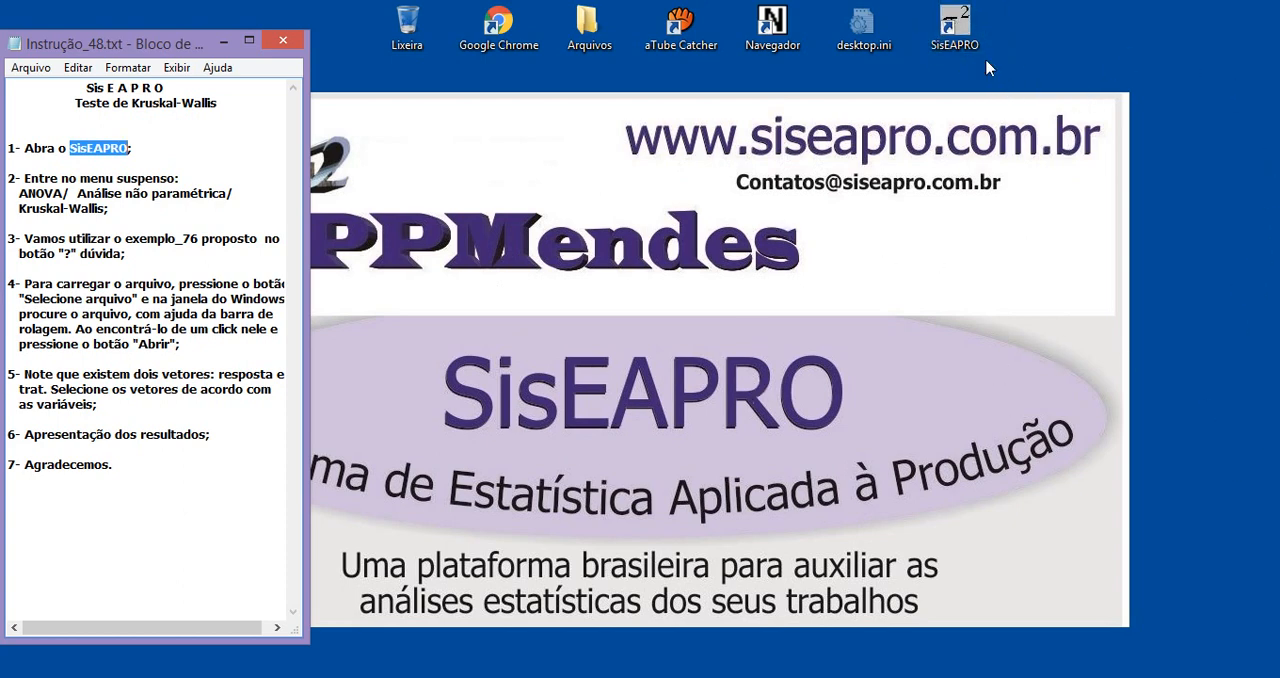
pyautogui.click(958, 40)
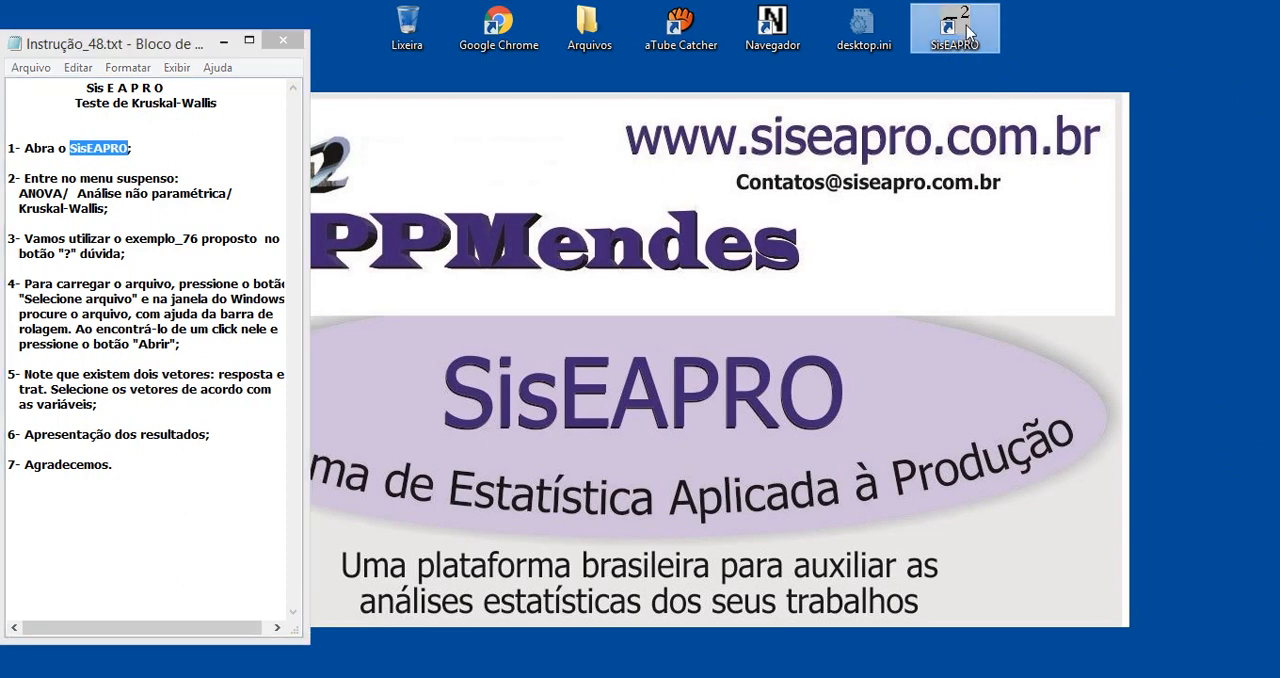
pyautogui.doubleClick(970, 33)
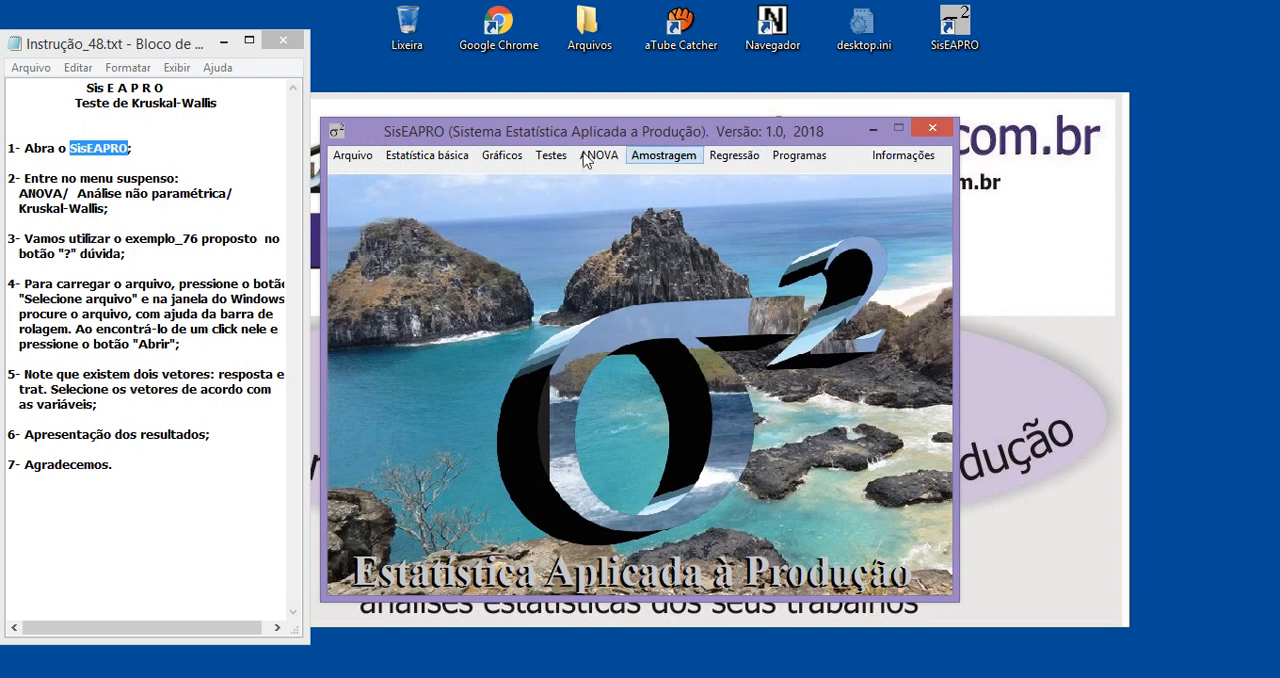
# Highlight the test title and ANOVA in the notes, and open the nonparametric Kruskal-Wallis analysis in SisEAPRO
pyautogui.click(355, 160)
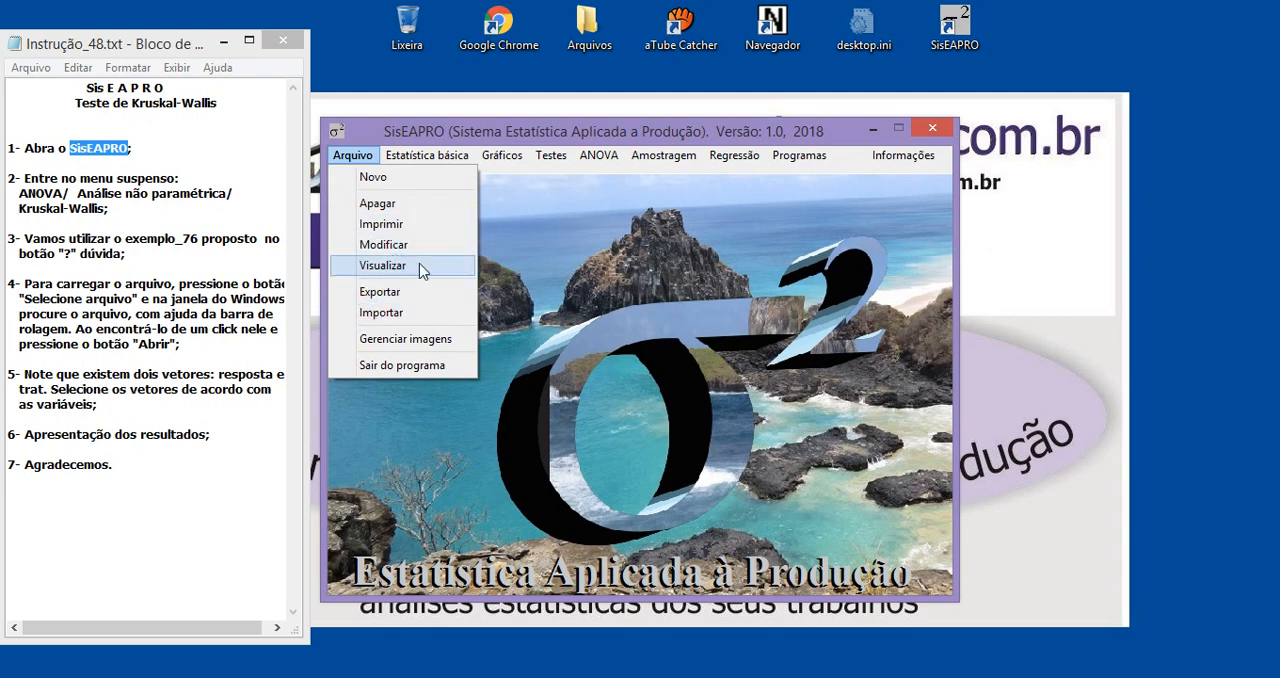
pyautogui.click(548, 266)
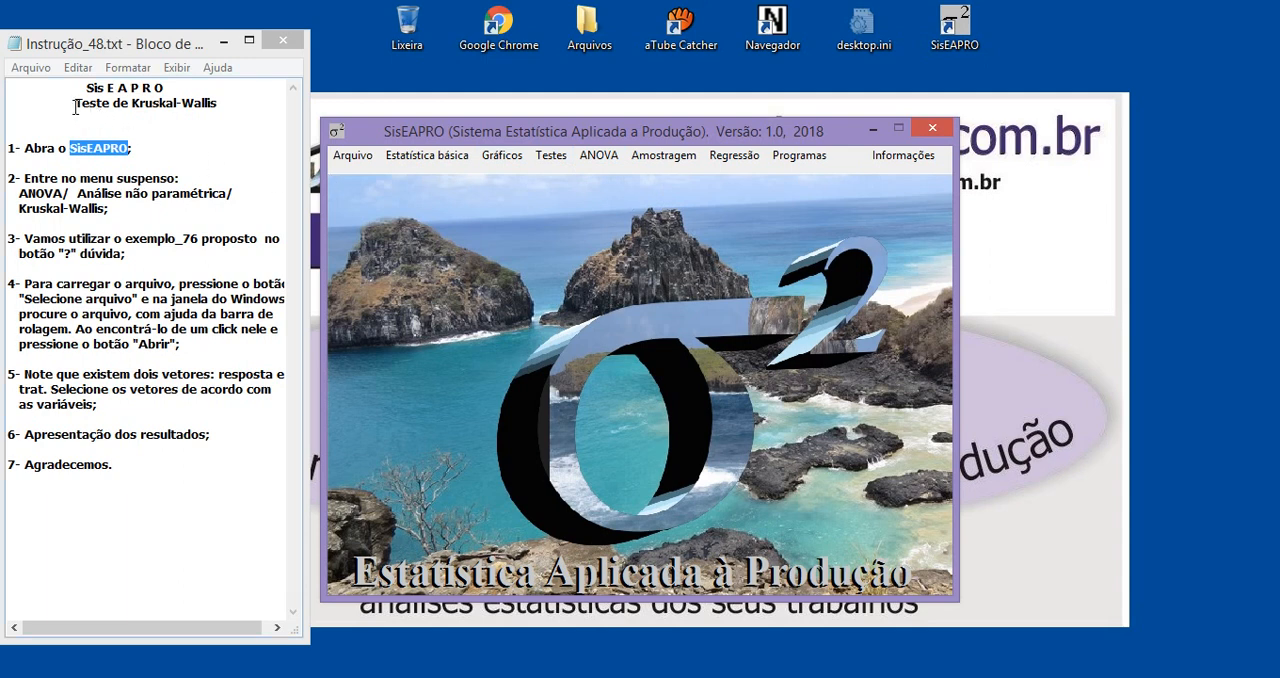
pyautogui.moveTo(75, 106); pyautogui.dragTo(217, 106)
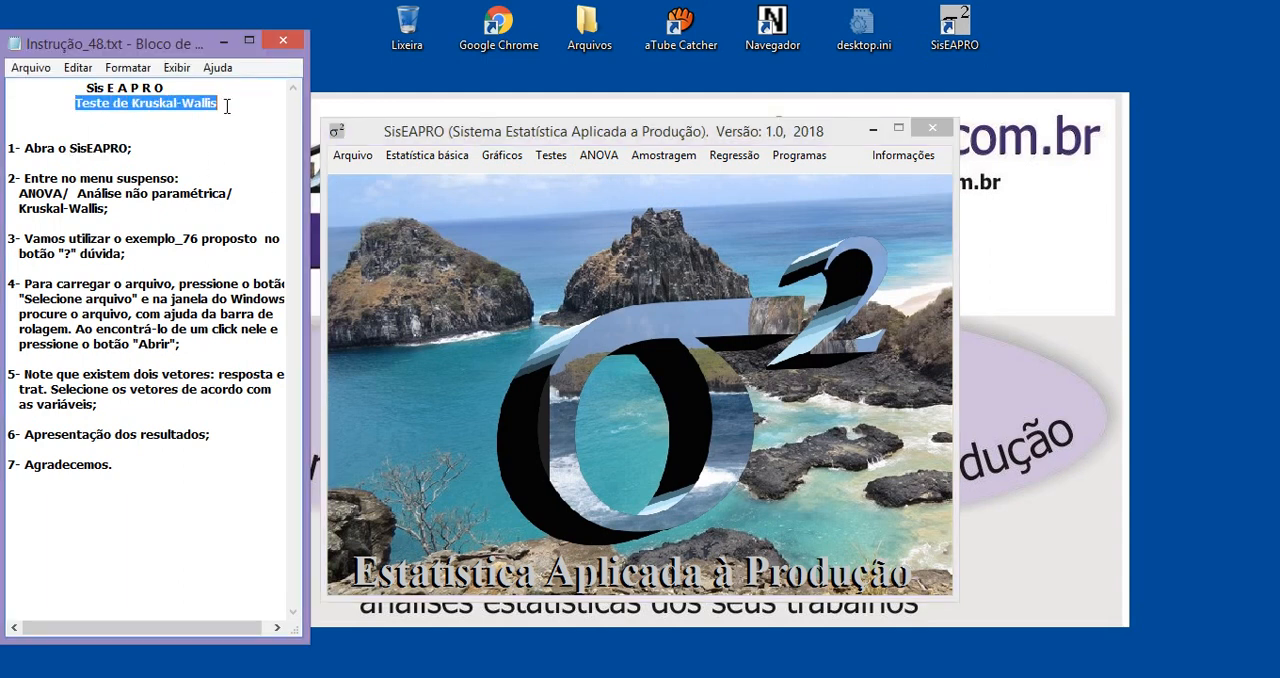
pyautogui.moveTo(62, 193); pyautogui.dragTo(31, 193)
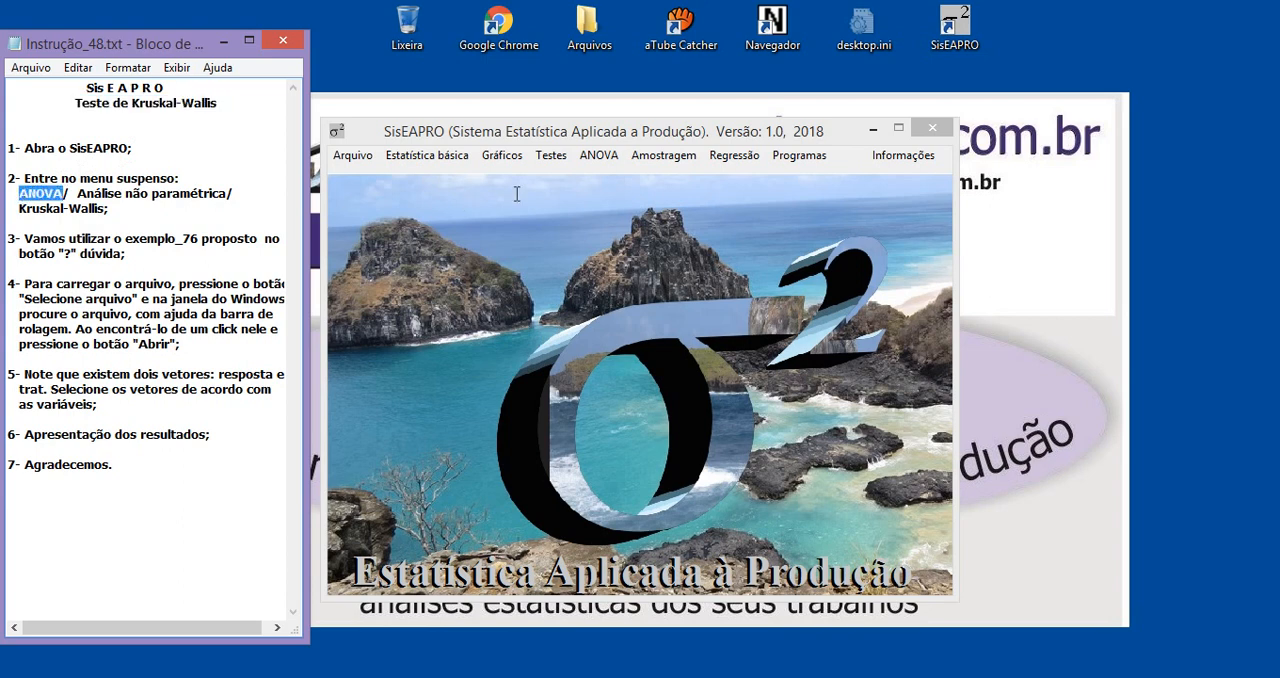
pyautogui.click(603, 160)
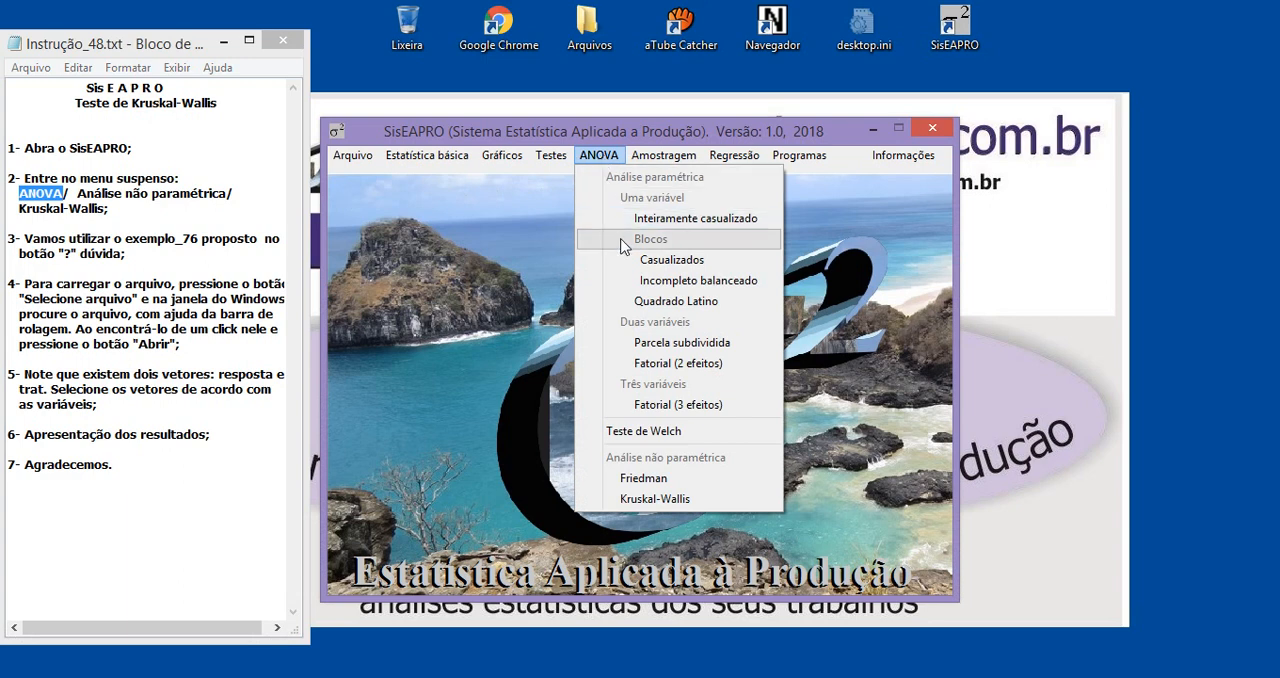
pyautogui.click(652, 499)
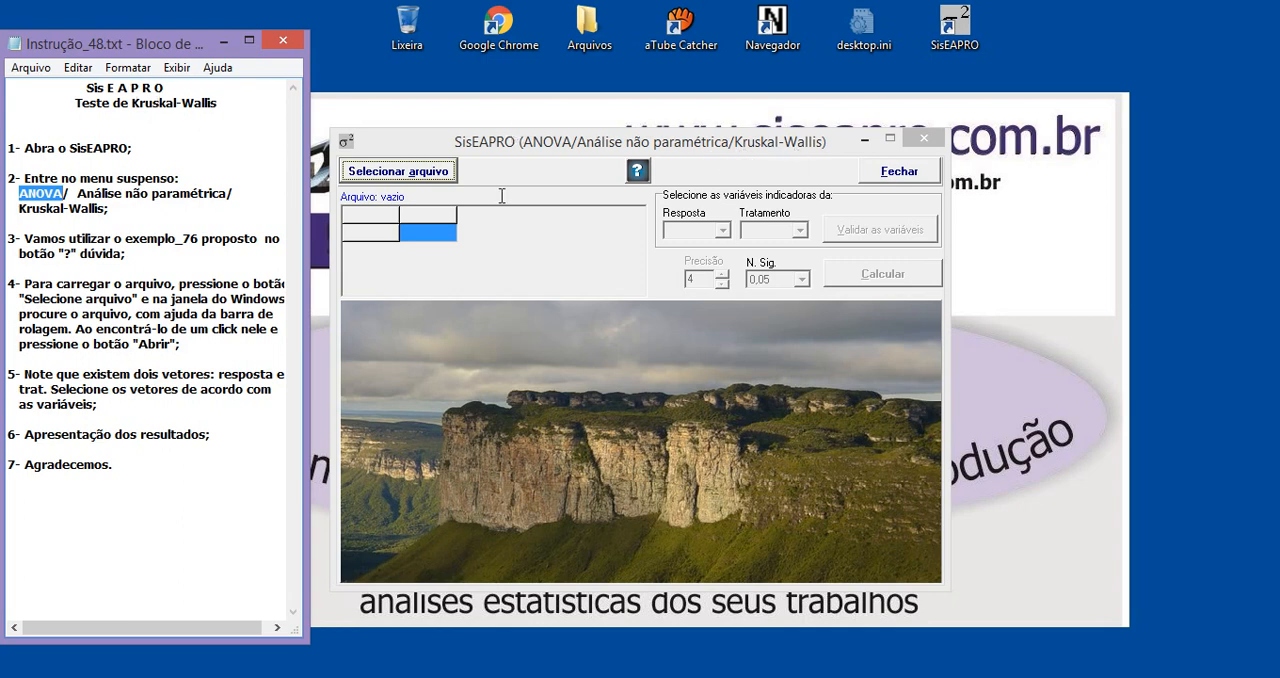
# Open the help for the Kruskal-Wallis analysis and read the full width of its introductory text
pyautogui.click(643, 180)
pyautogui.moveTo(590, 120); pyautogui.dragTo(640, 123)
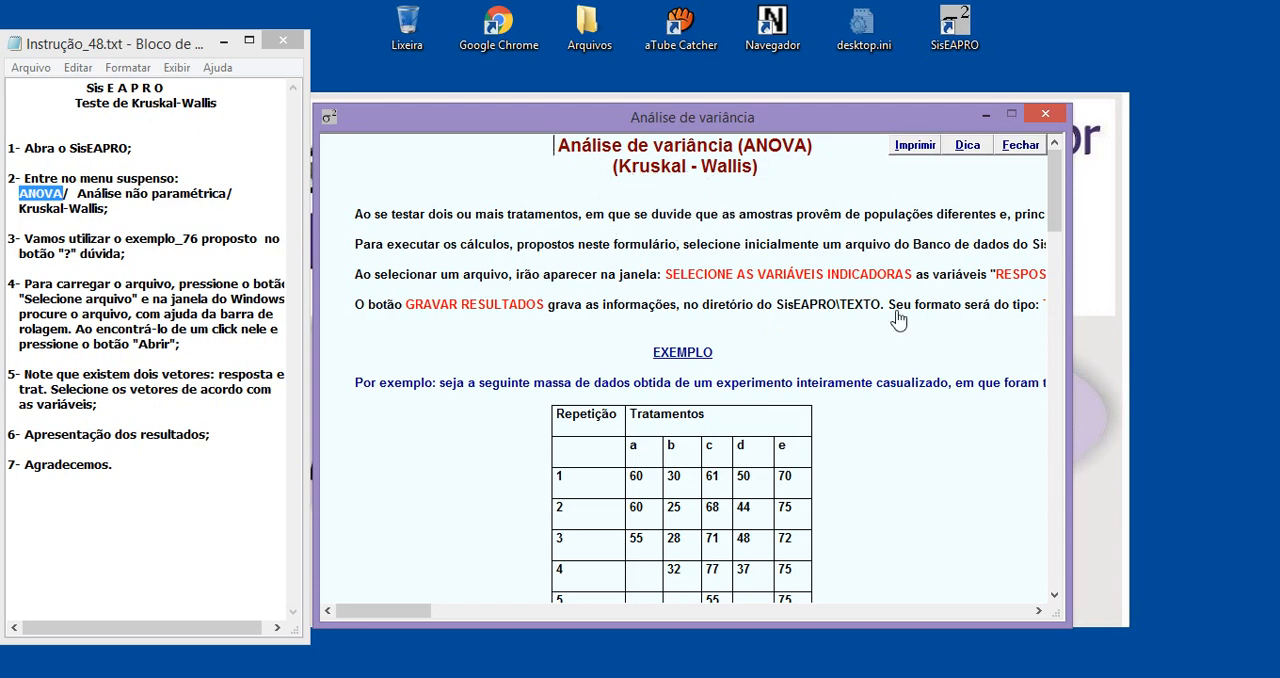
pyautogui.scroll(-3, 862, 444)
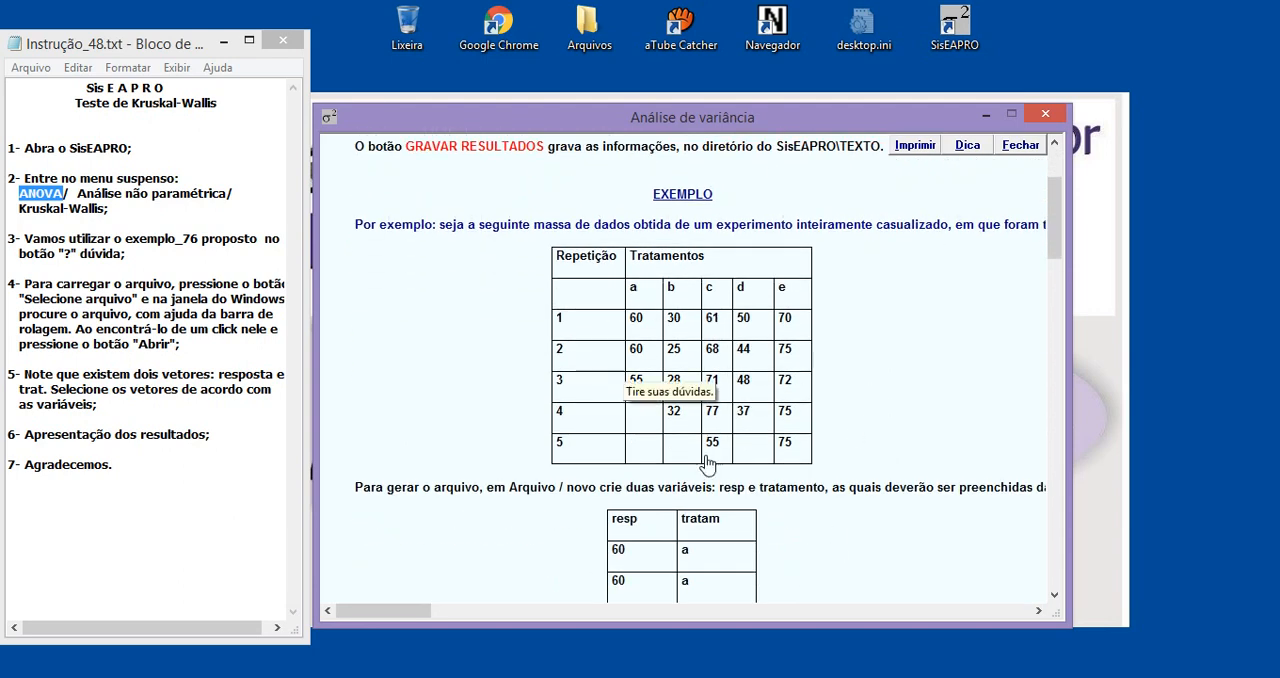
pyautogui.scroll(1, 890, 460)
pyautogui.scroll(2, 890, 460)
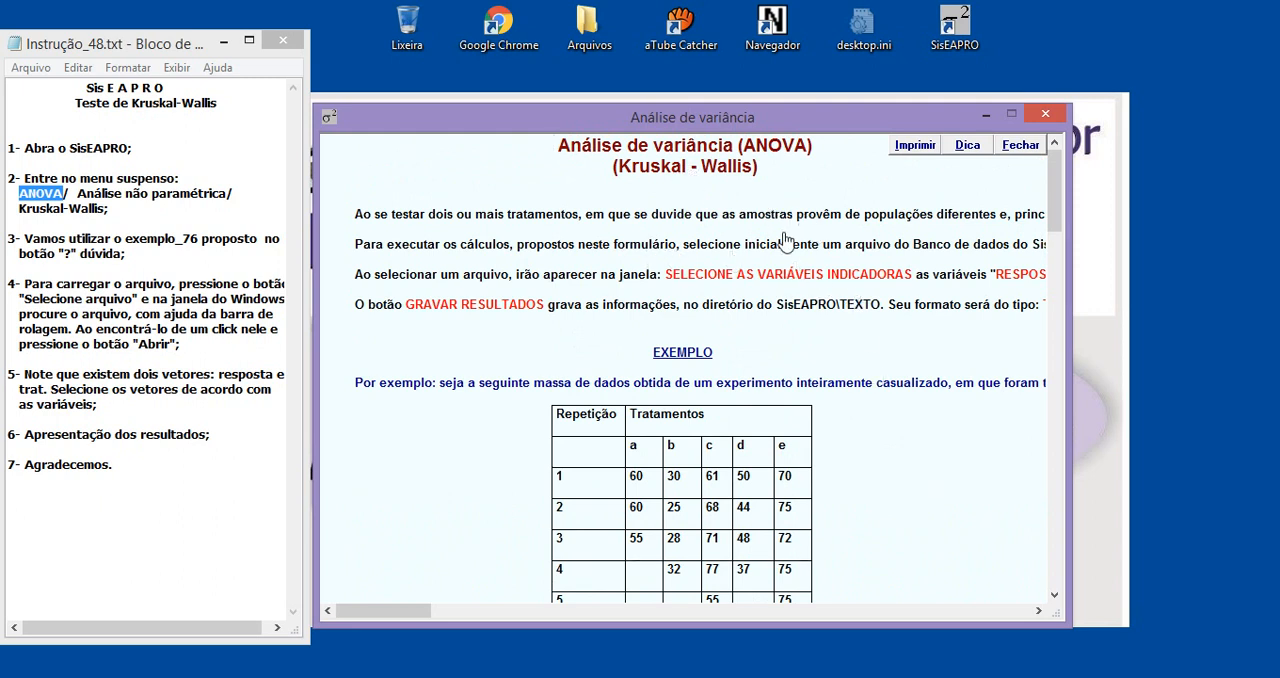
pyautogui.moveTo(403, 614); pyautogui.dragTo(517, 620)
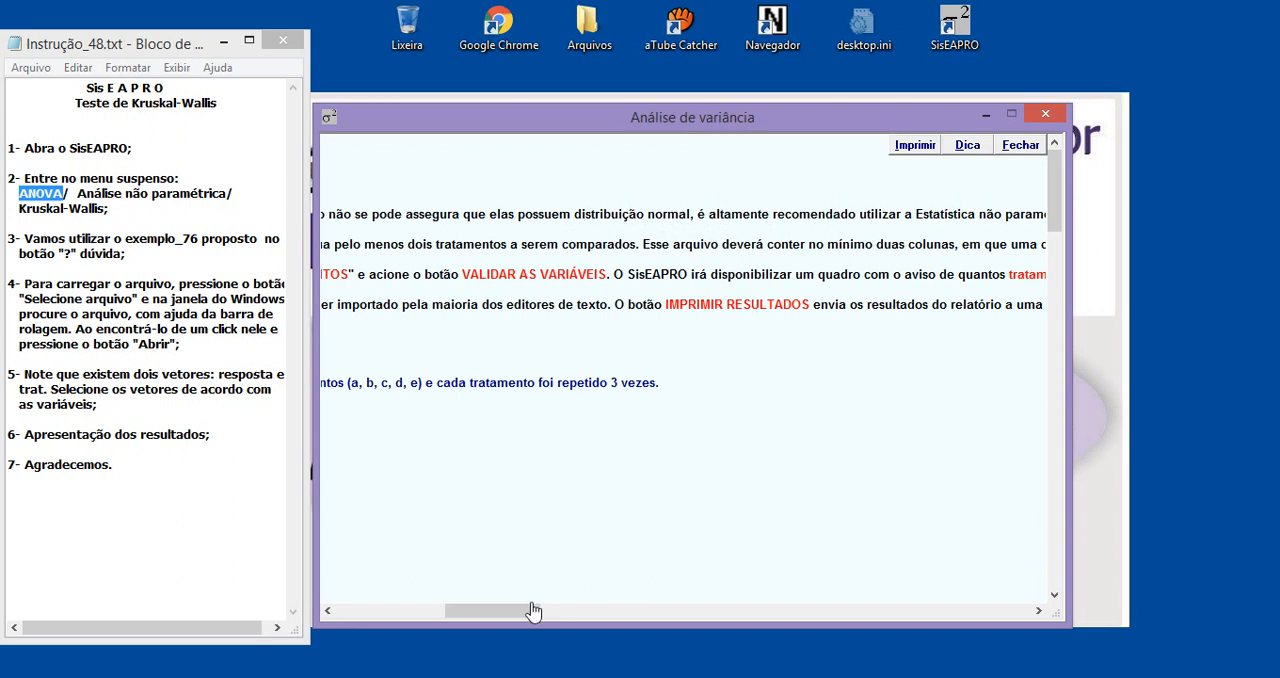
pyautogui.moveTo(531, 609); pyautogui.dragTo(573, 611)
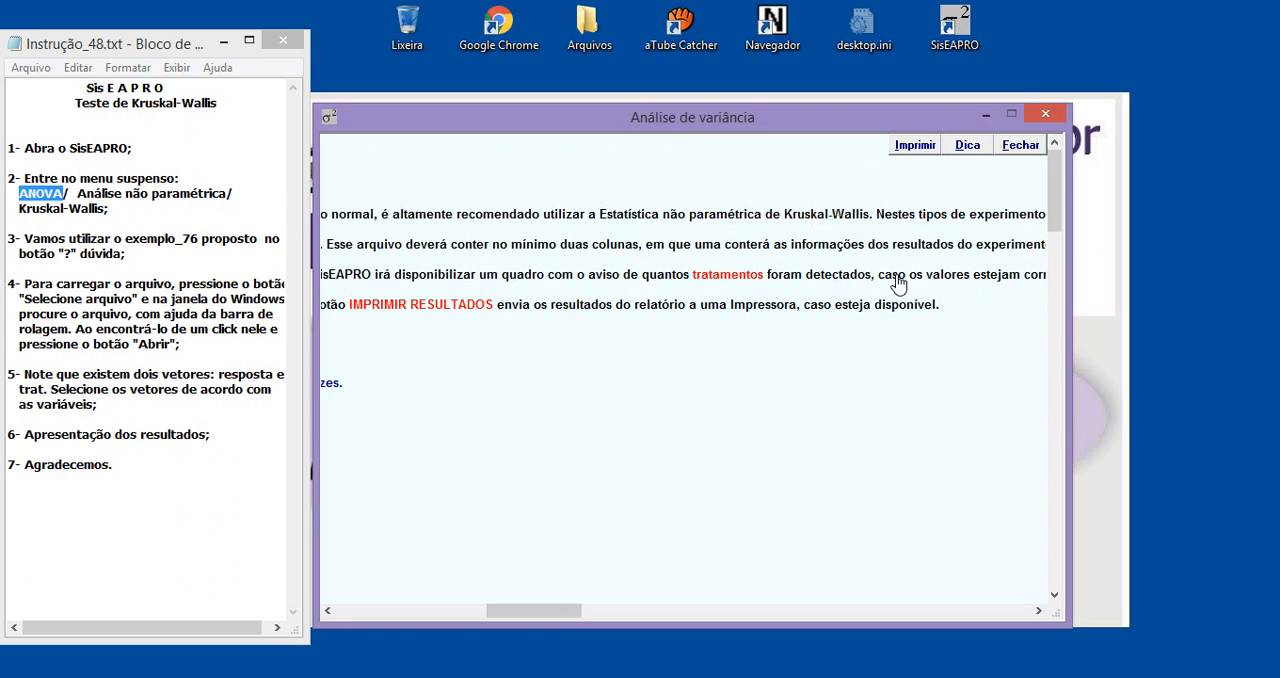
pyautogui.hscroll(-6, 552, 610)
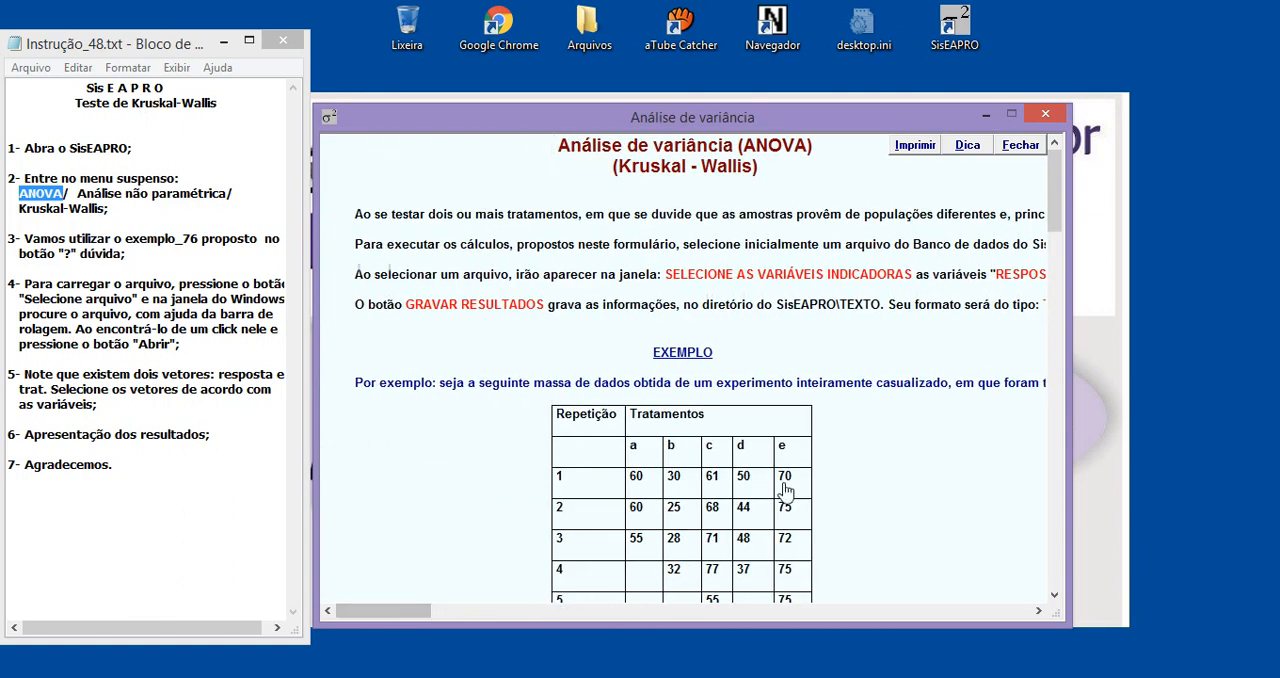
# Examine the help example's table of repetitions and treatments a to e, and how it is arranged into the resp and tratam columns
pyautogui.scroll(-3, 788, 493)
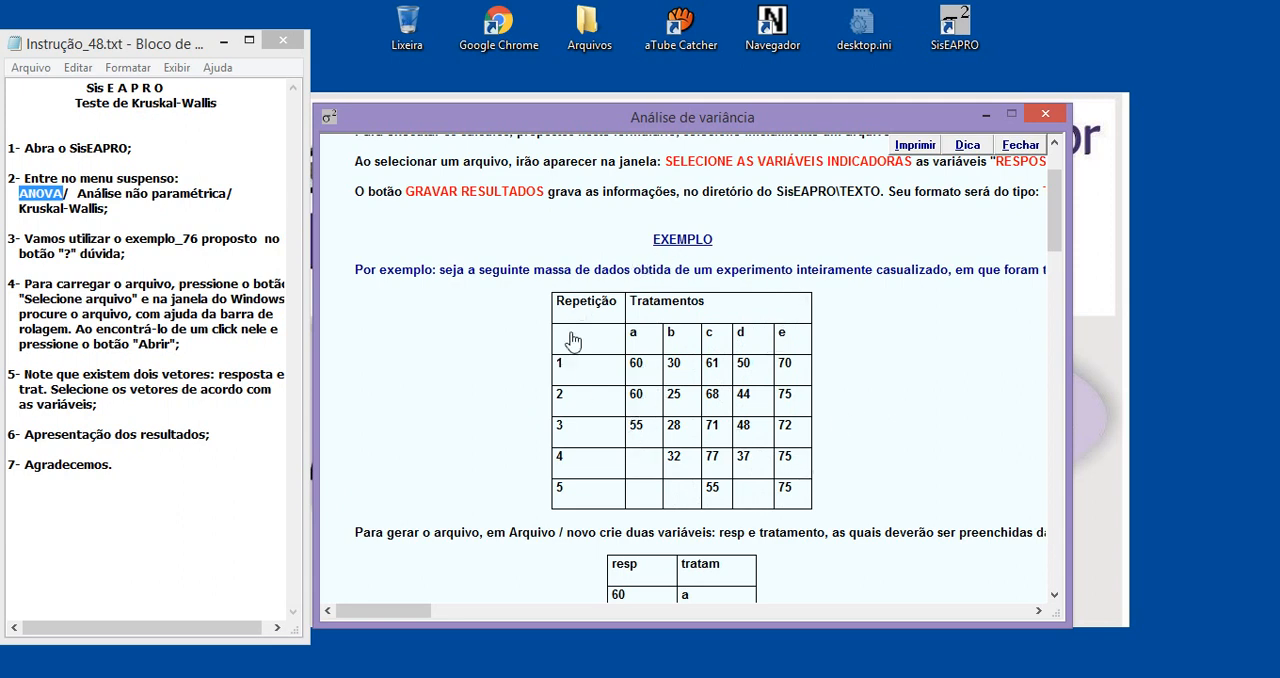
pyautogui.scroll(-3, 748, 388)
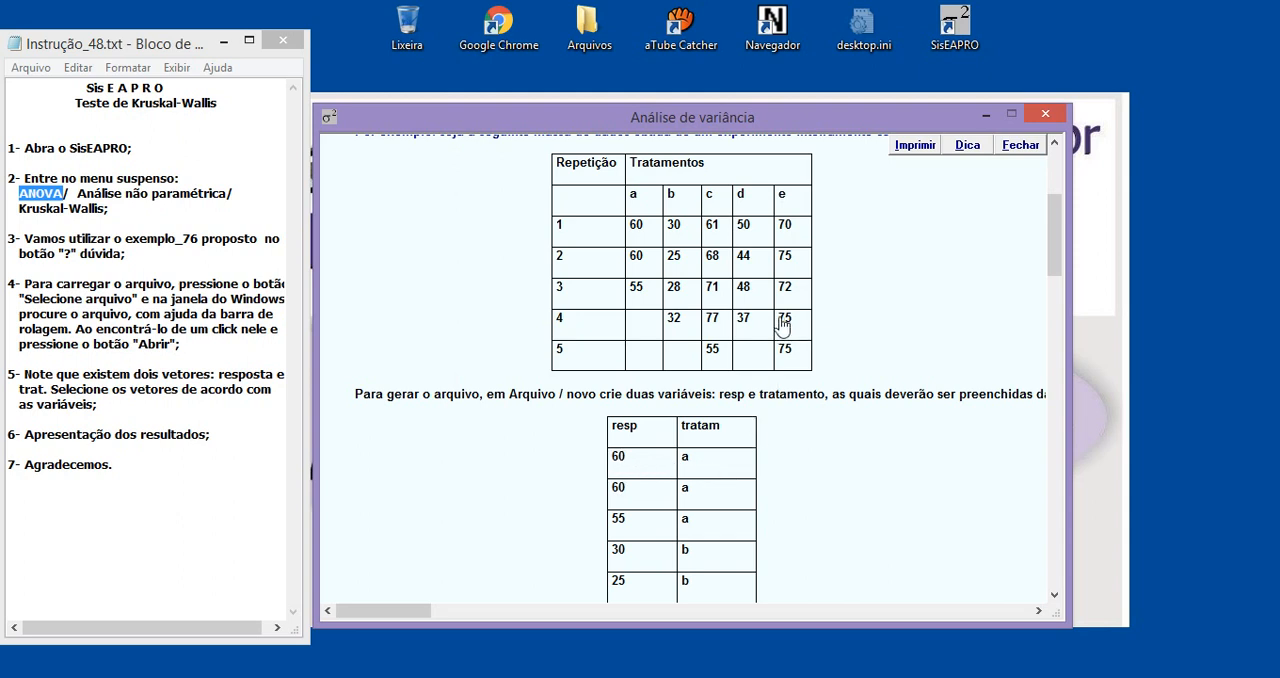
pyautogui.scroll(-3, 775, 485)
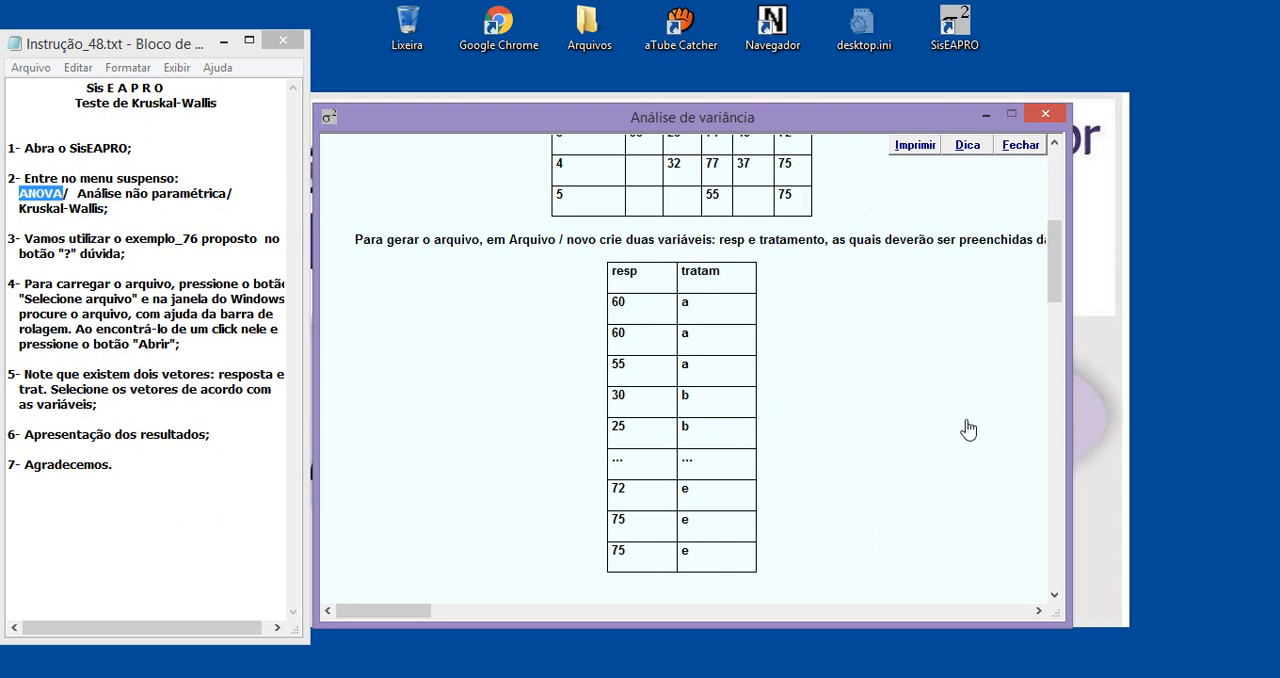
pyautogui.scroll(3, 968, 430)
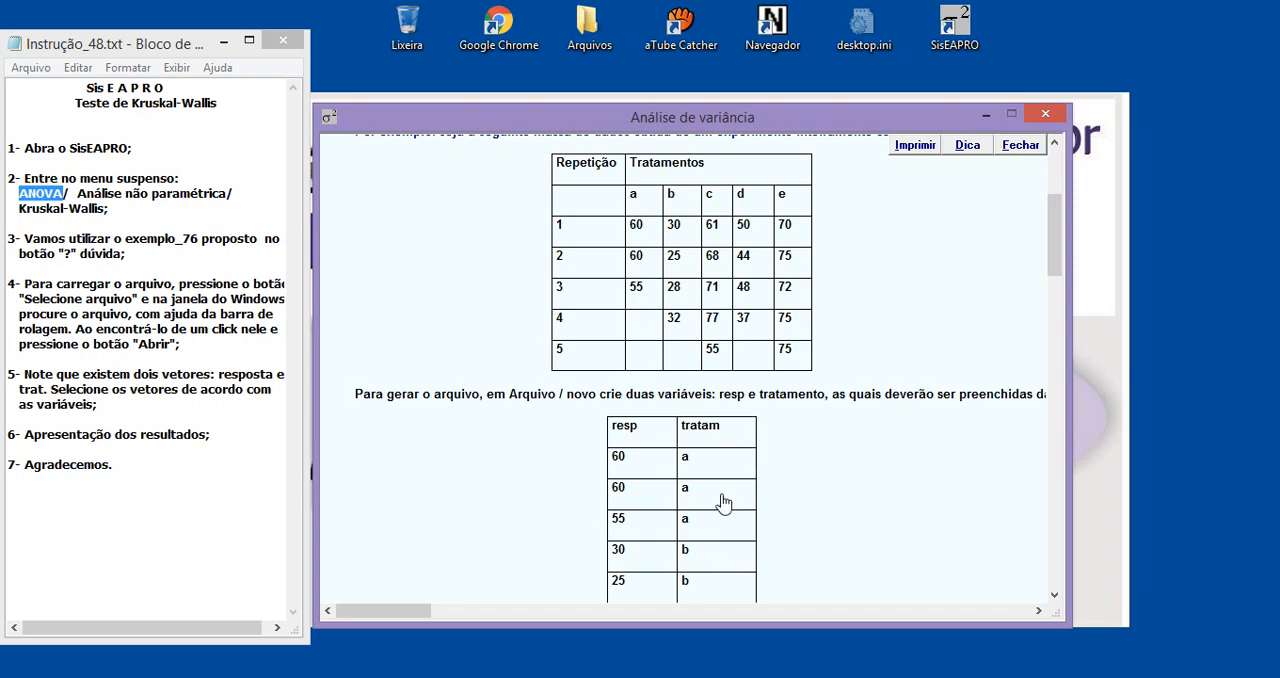
pyautogui.scroll(-3, 724, 502)
pyautogui.scroll(3, 712, 450)
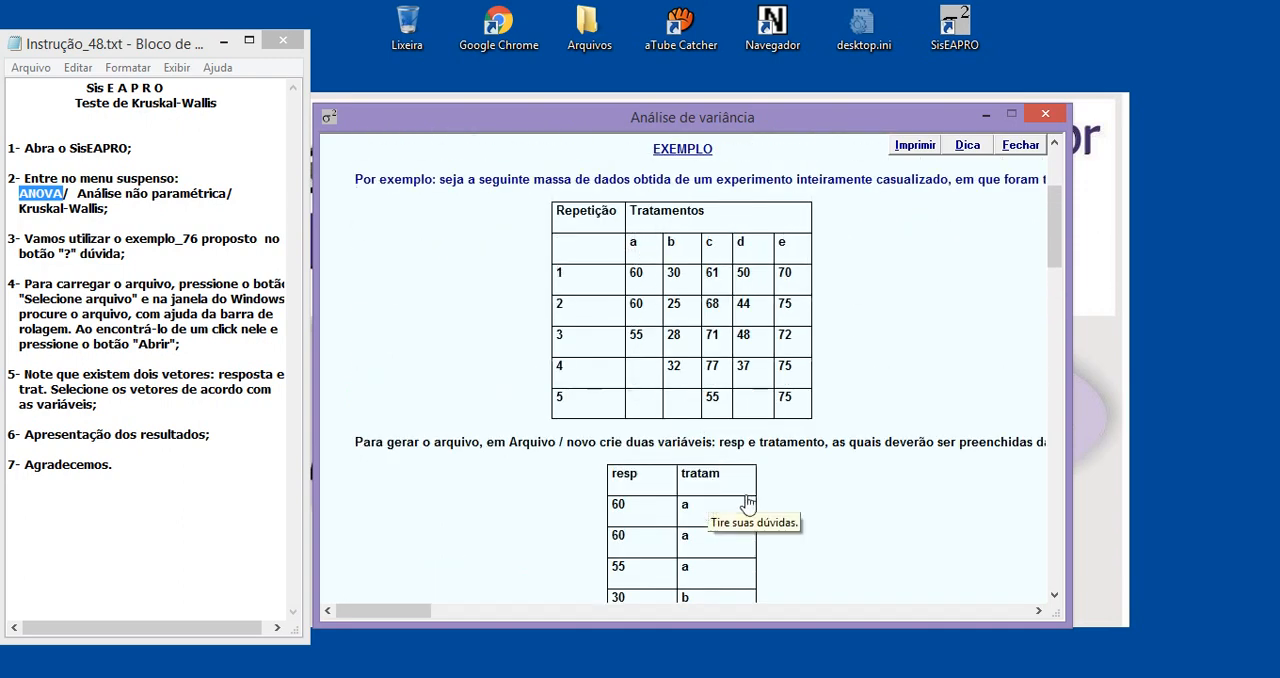
pyautogui.scroll(-3, 748, 502)
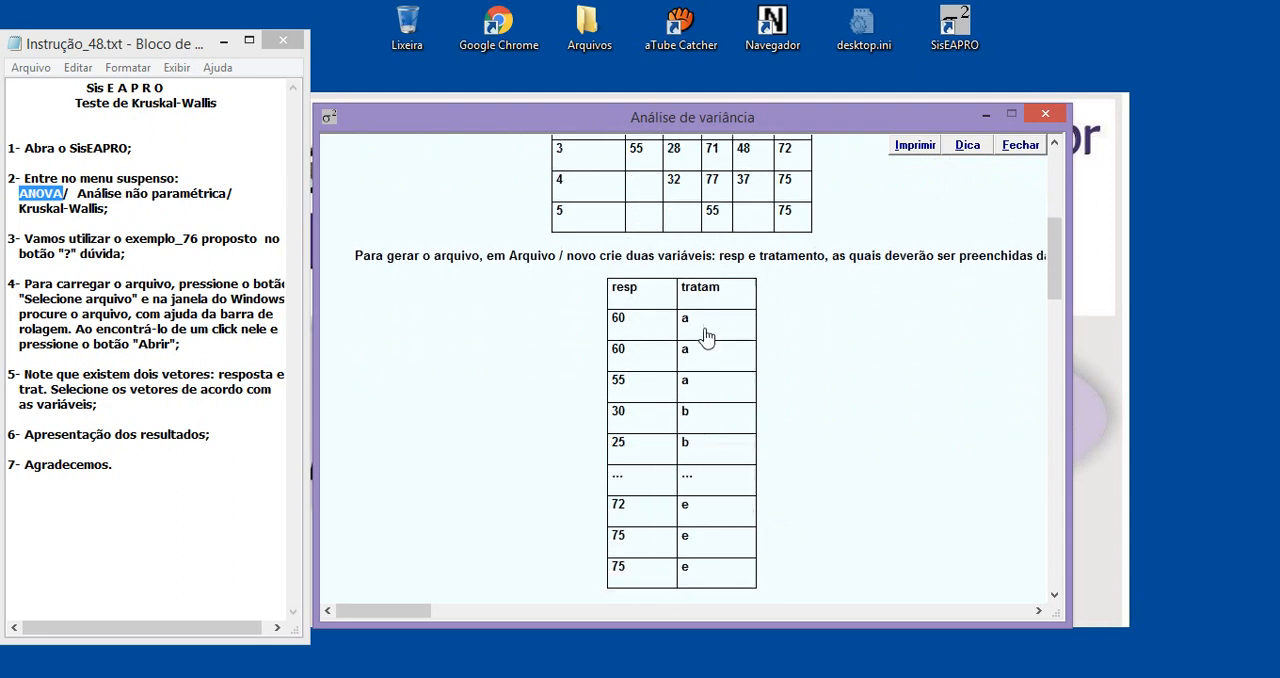
pyautogui.scroll(3, 838, 382)
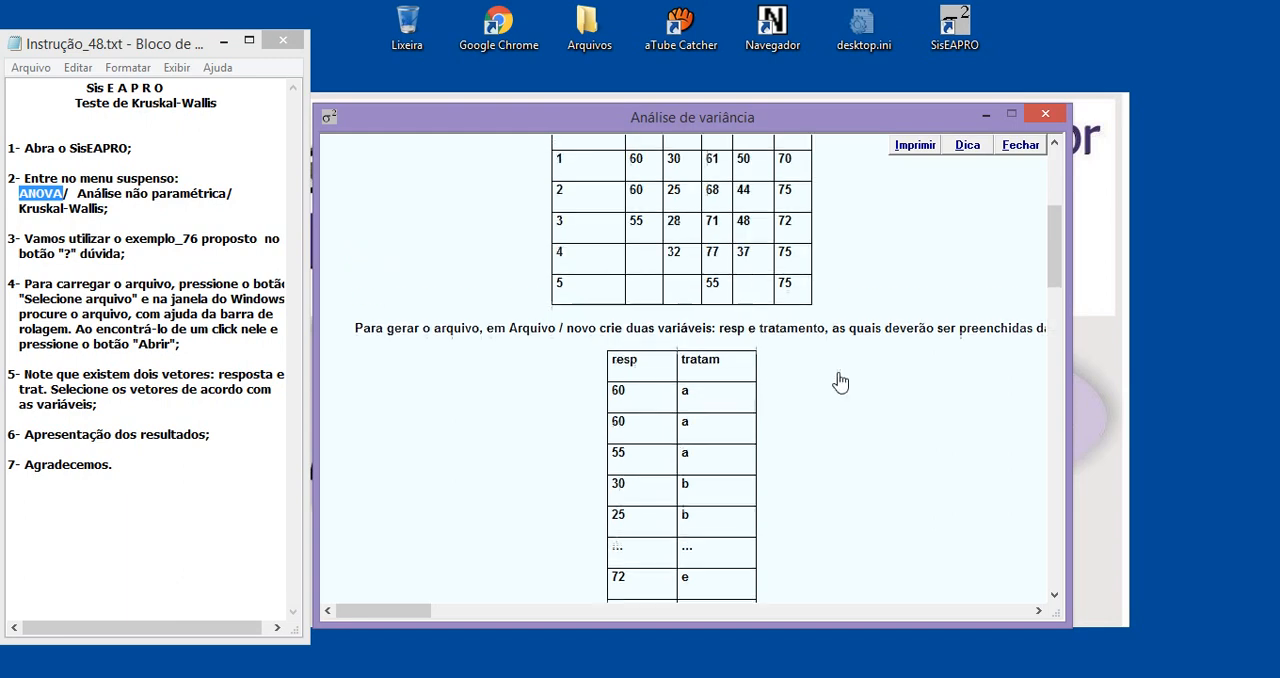
pyautogui.scroll(-6, 900, 478)
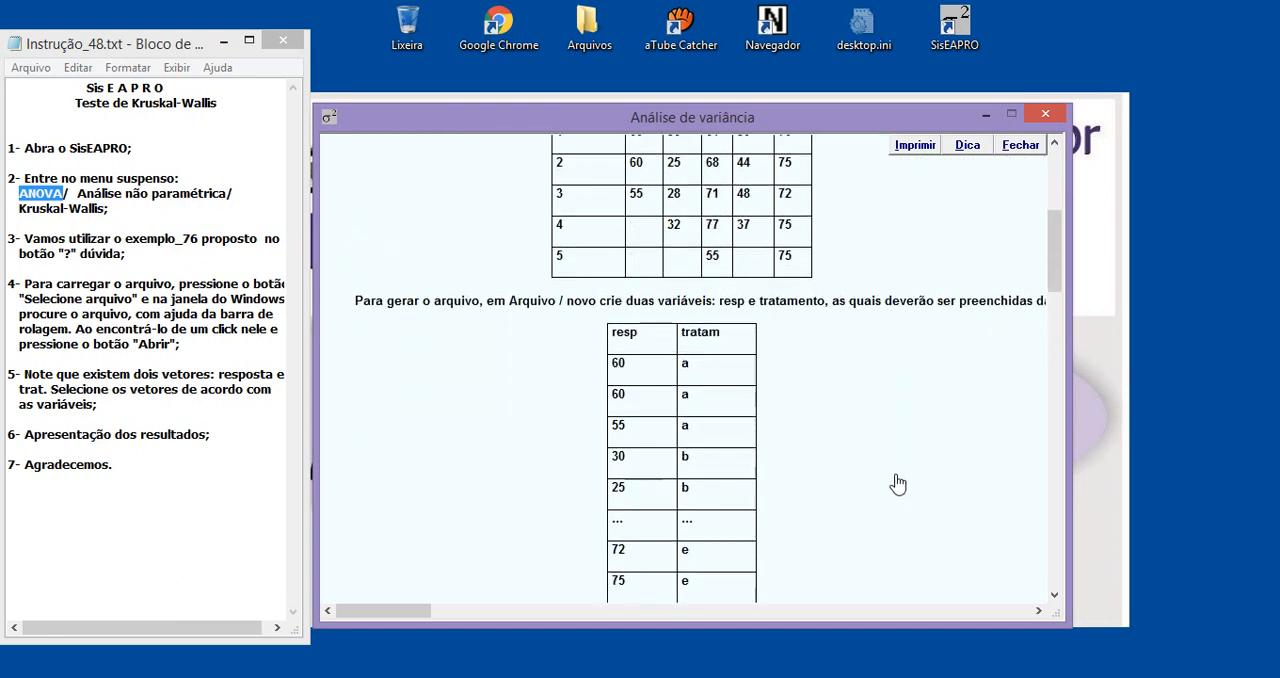
pyautogui.scroll(7, 895, 480)
pyautogui.scroll(-3, 898, 484)
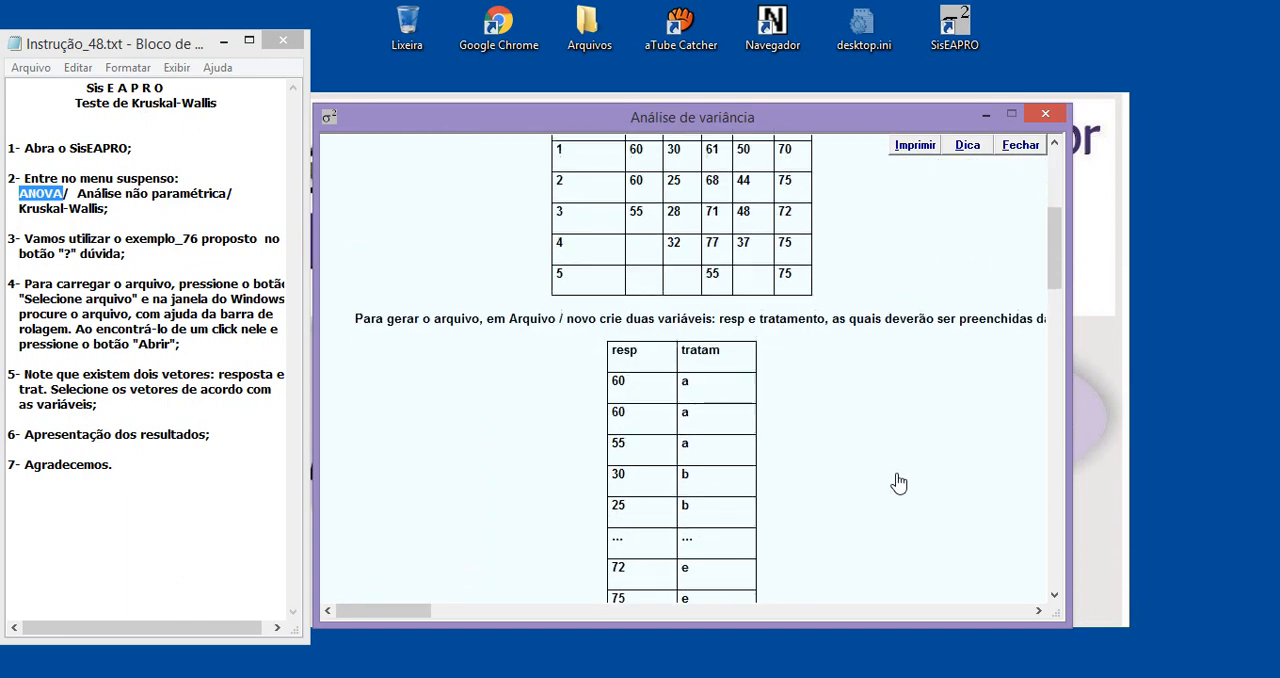
pyautogui.scroll(4, 898, 484)
pyautogui.scroll(-5, 898, 484)
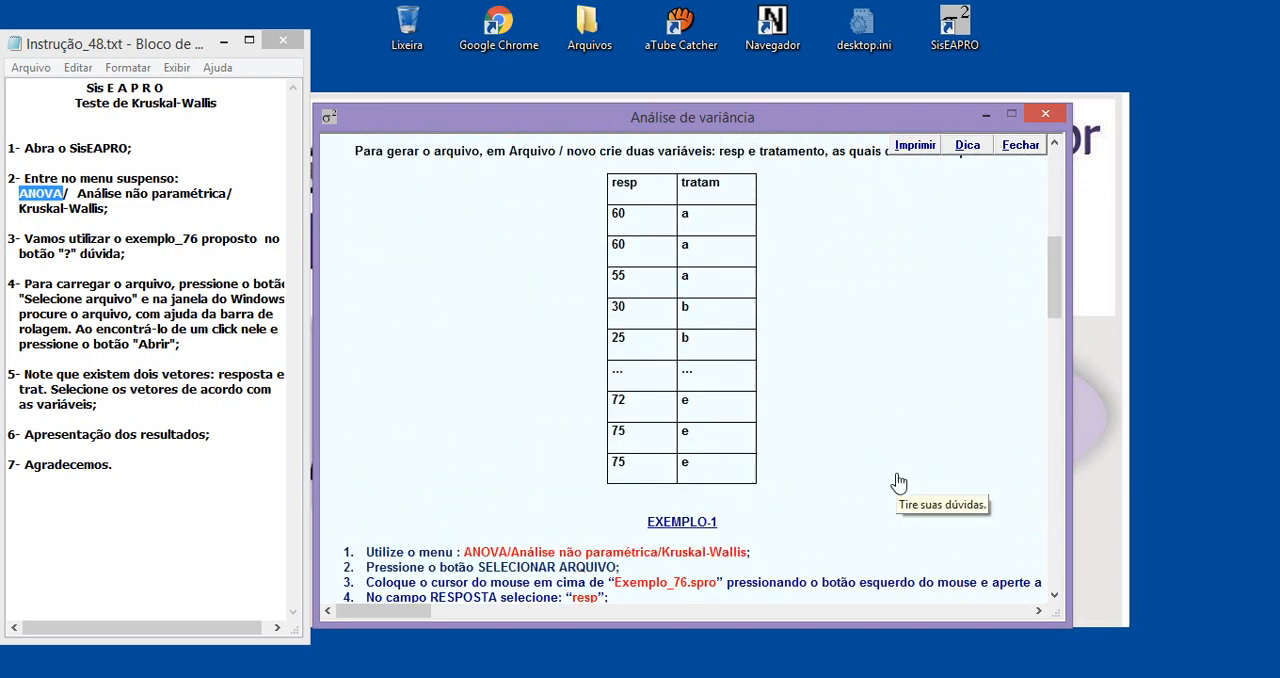
# Review the EXEMPLO-1 instructions, highlight the Exemplo_76 file name there and in the notes, and close the help window
pyautogui.scroll(-4, 895, 484)
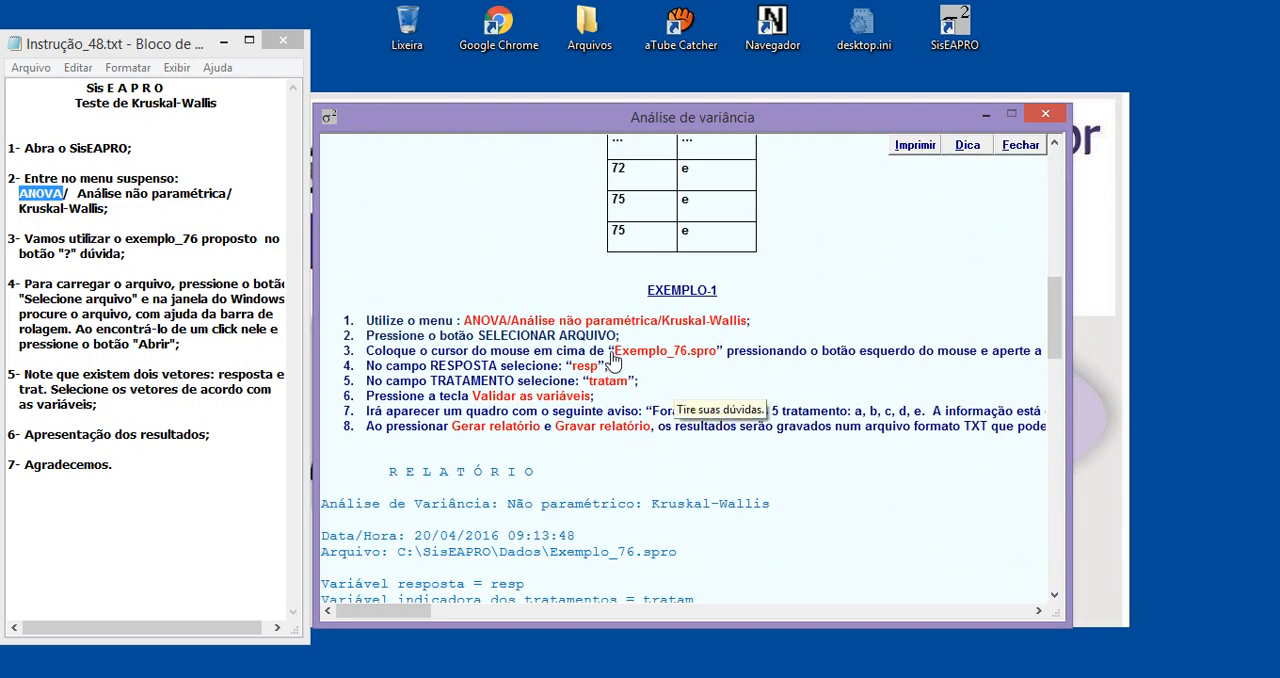
pyautogui.moveTo(617, 352); pyautogui.dragTo(700, 356)
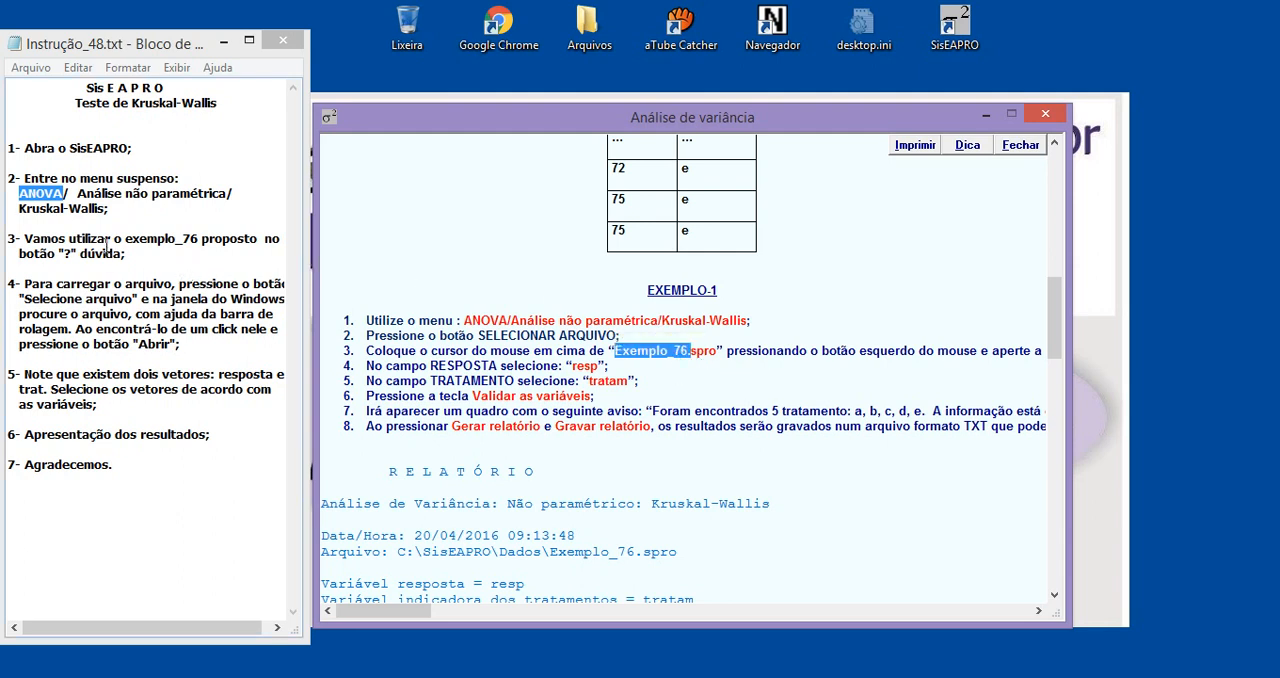
pyautogui.moveTo(116, 238); pyautogui.dragTo(198, 243)
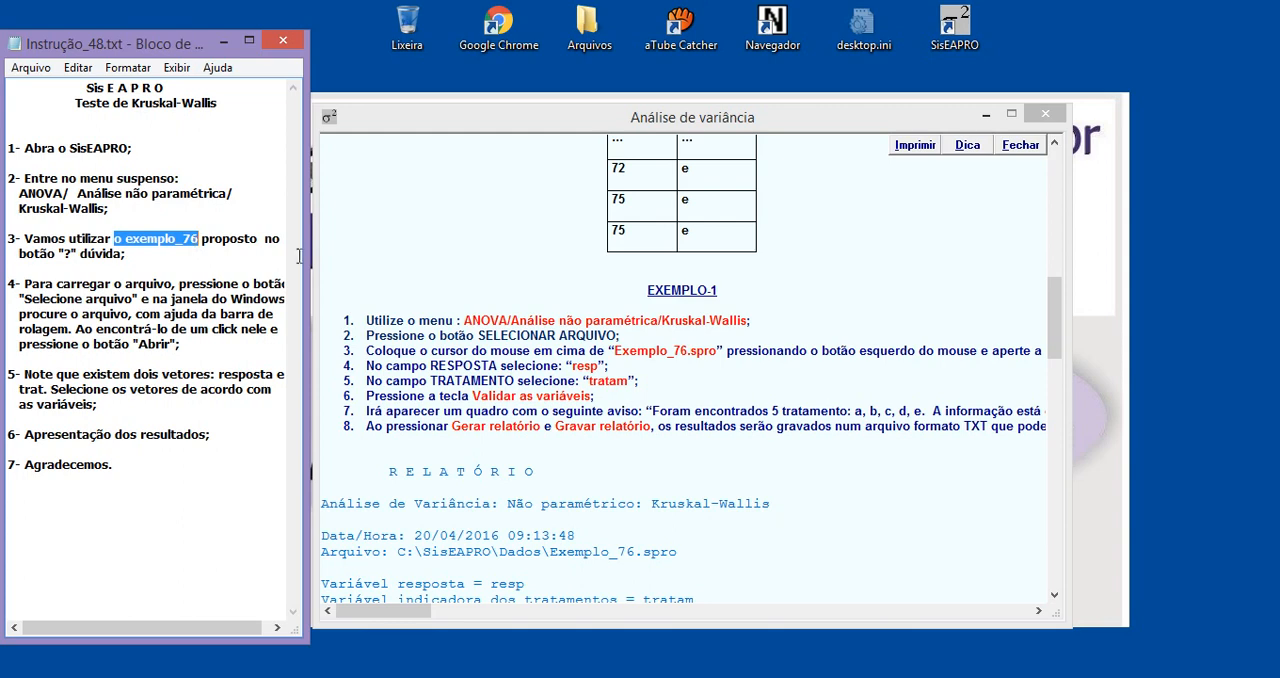
pyautogui.click(1045, 116)
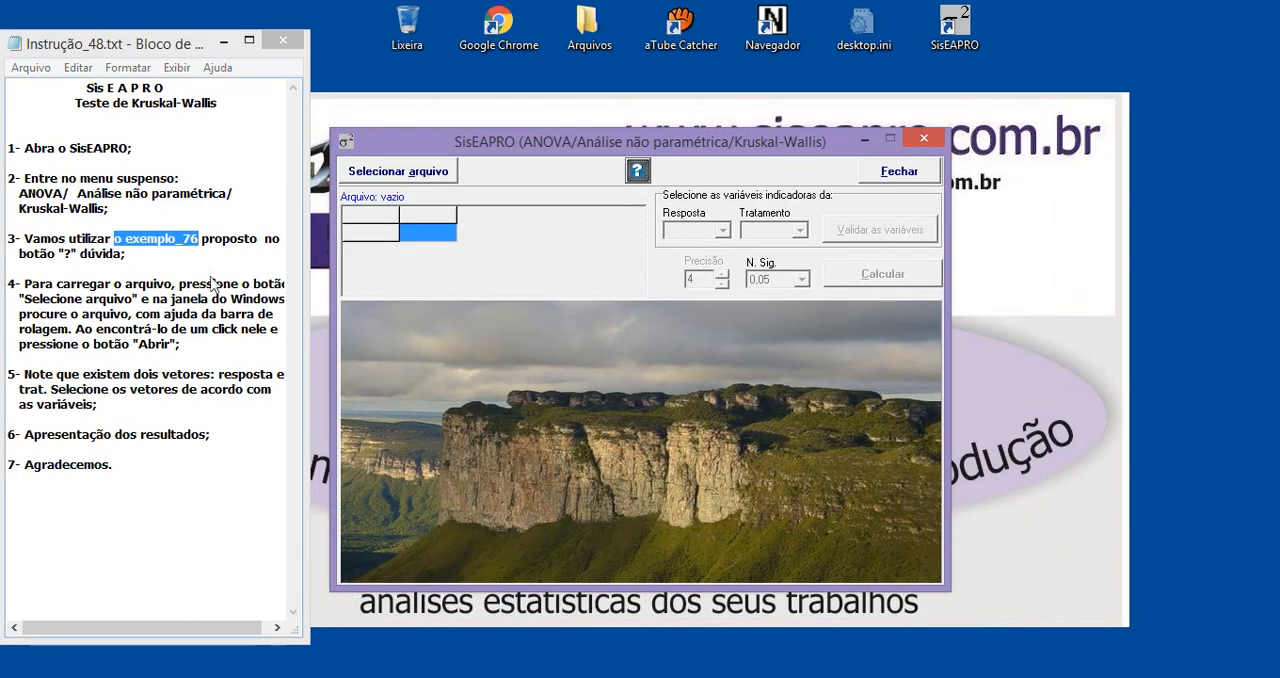
# Load the data file Exemplo_76.spro from the Dados folder of SisEAPRO on drive C into the analysis
pyautogui.click(390, 178)
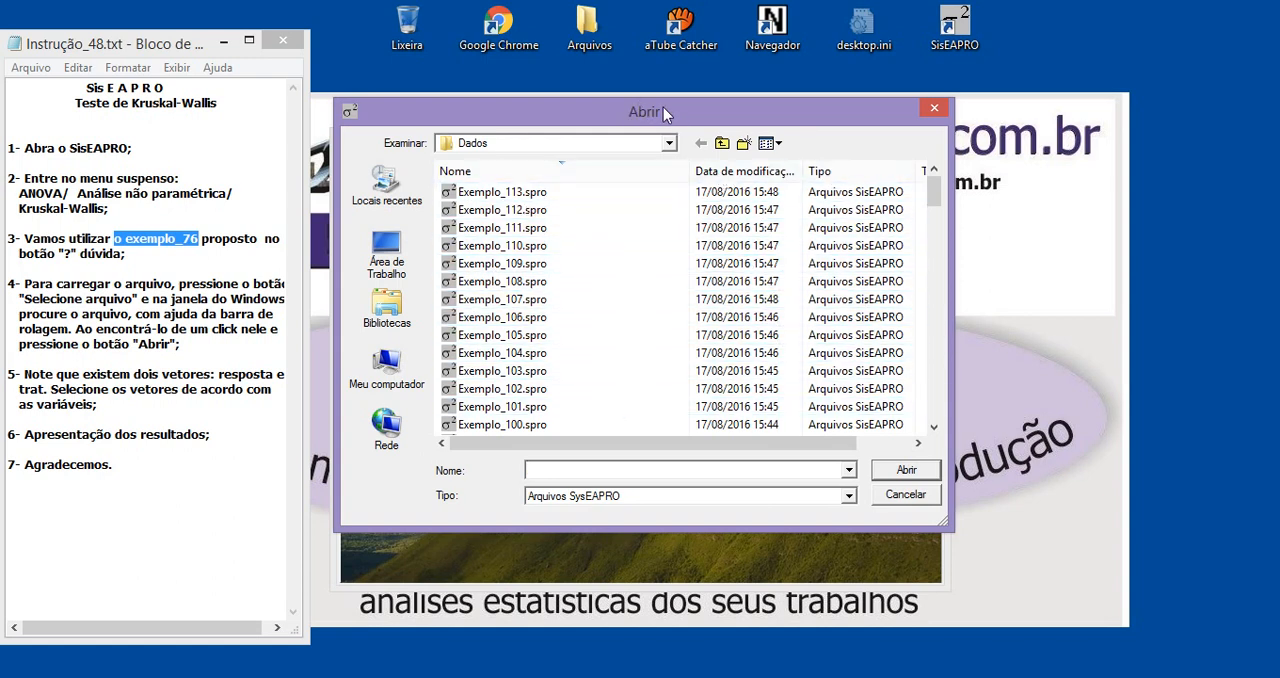
pyautogui.click(520, 146)
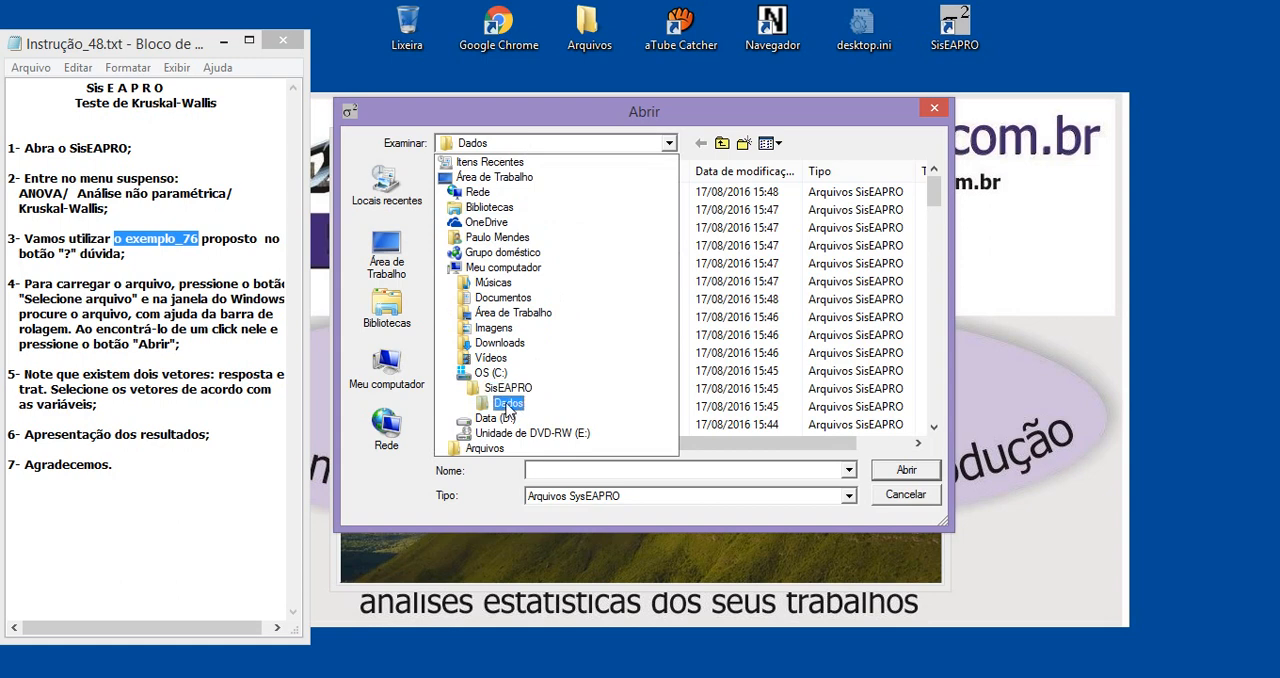
pyautogui.click(507, 402)
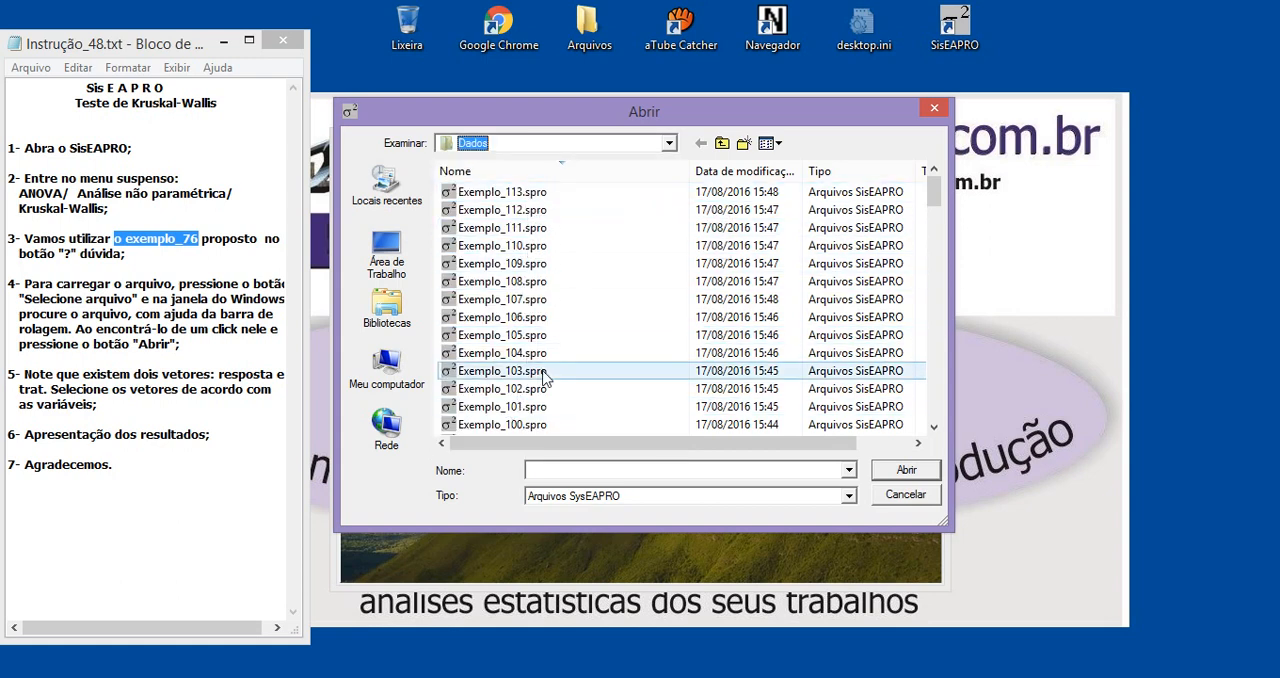
pyautogui.click(552, 147)
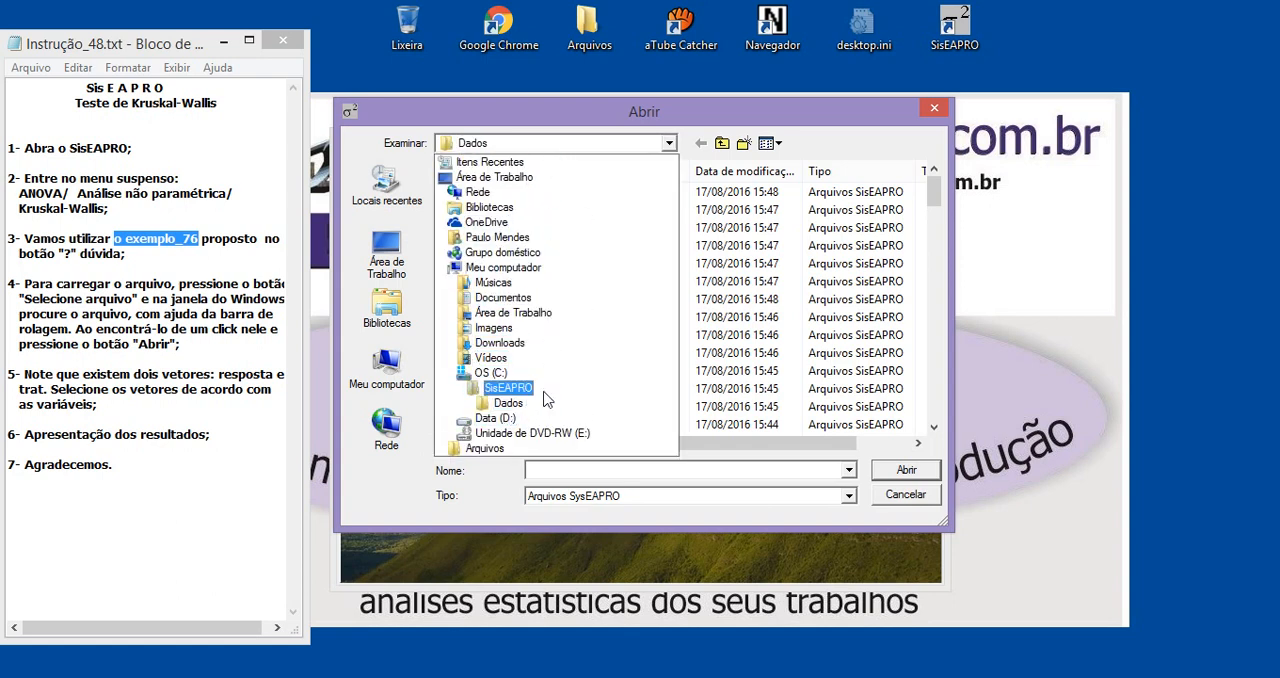
pyautogui.click(508, 403)
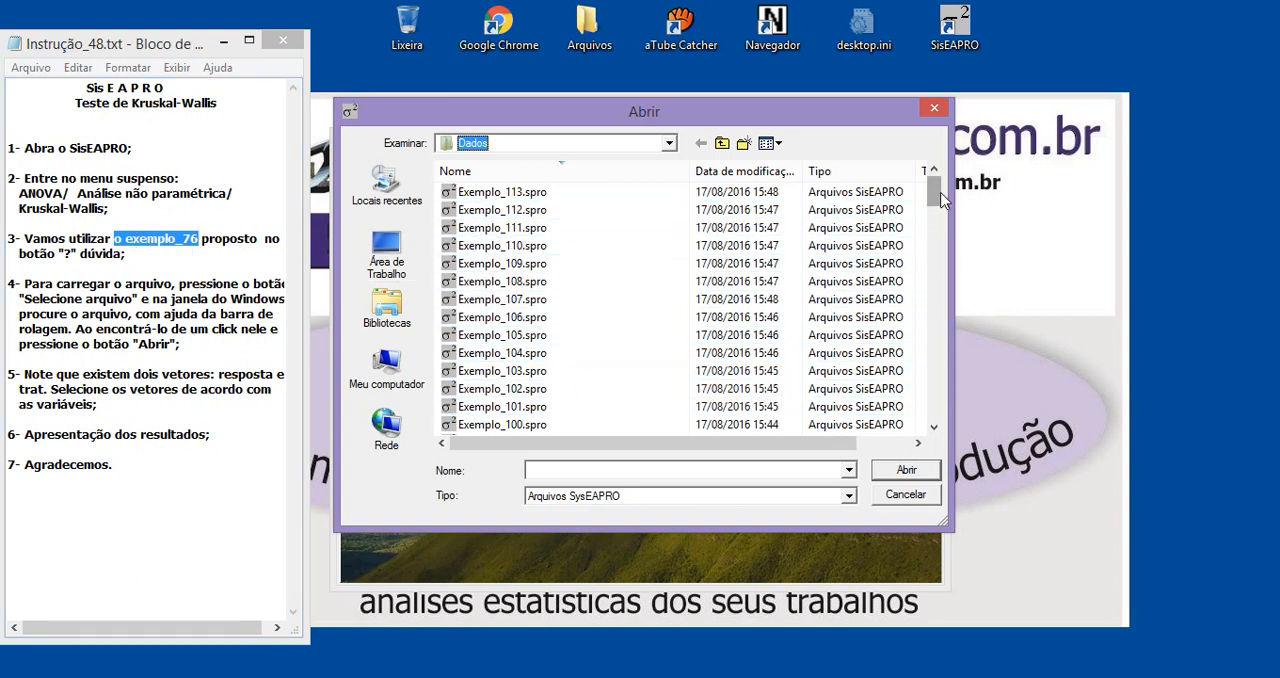
pyautogui.moveTo(933, 198); pyautogui.dragTo(938, 265)
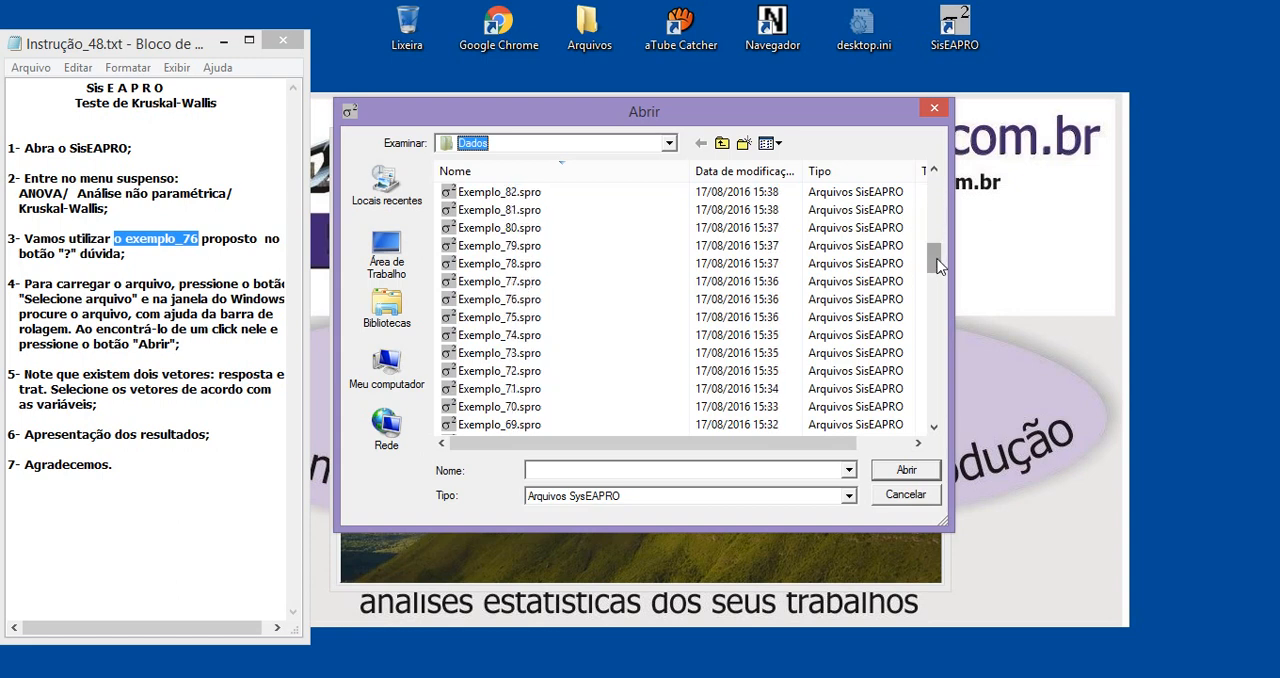
pyautogui.click(508, 303)
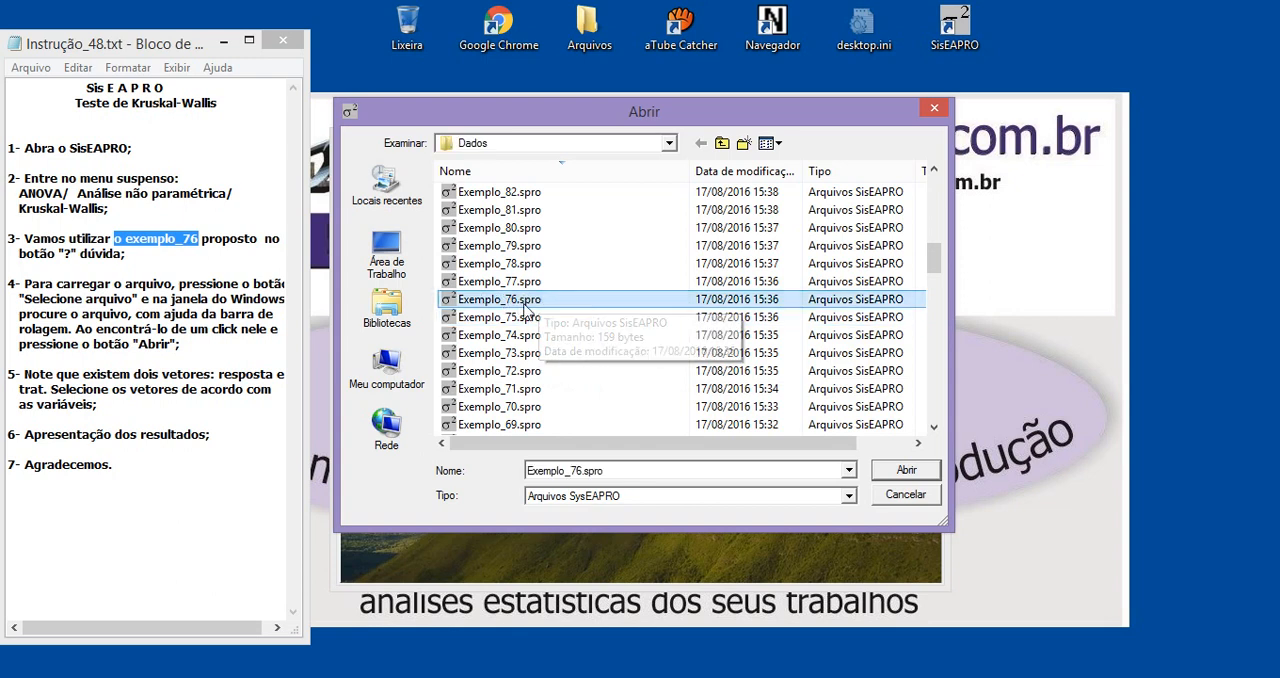
pyautogui.click(905, 472)
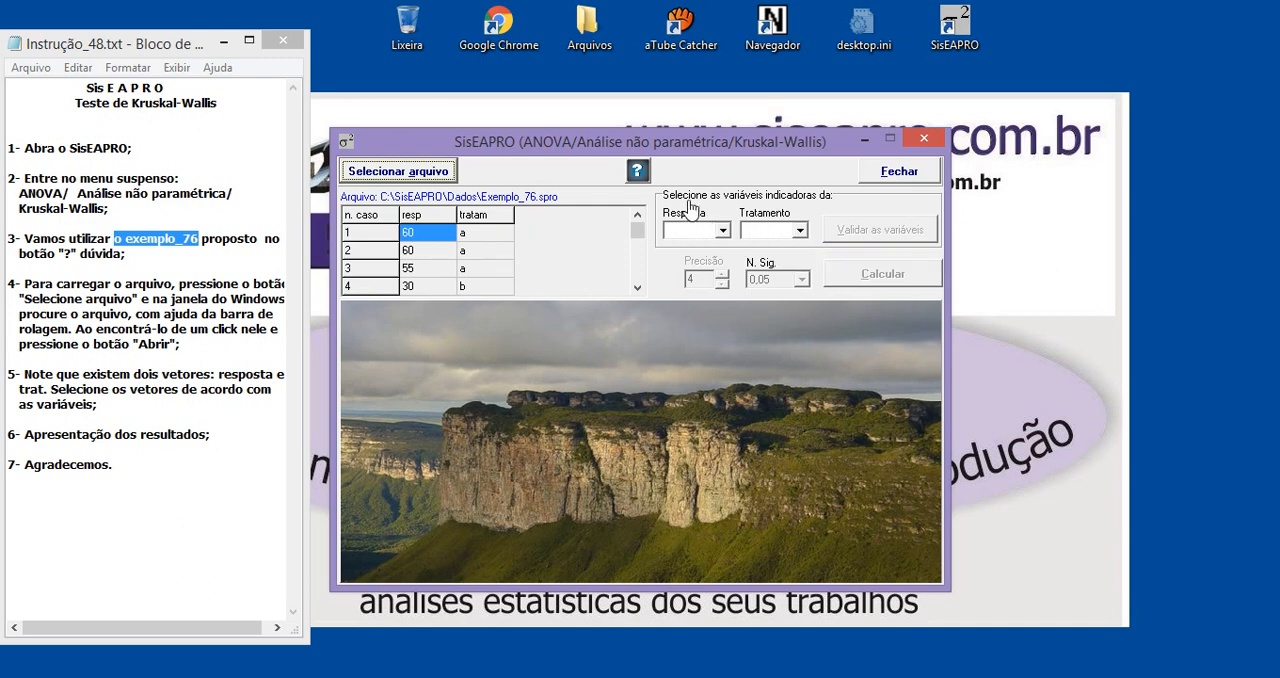
# Assign resp as the response and tratam as the treatment, then validate the variables and accept the five treatments a to e
pyautogui.click(686, 234)
pyautogui.click(686, 234)
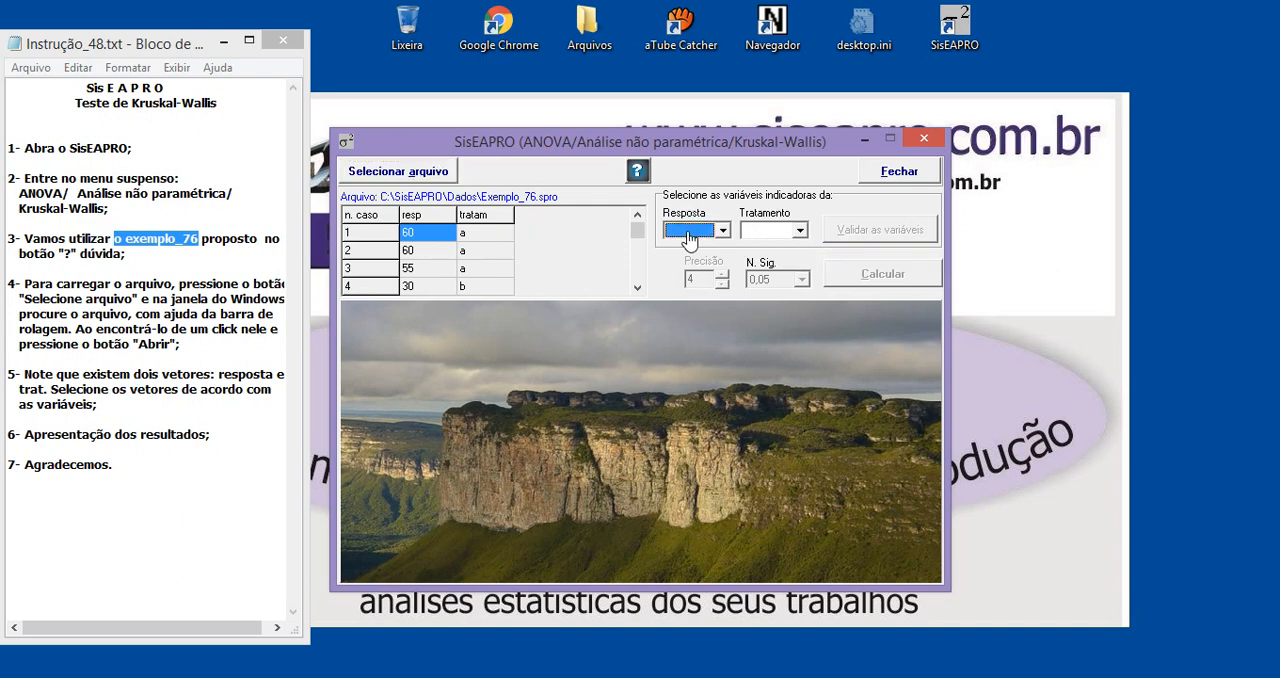
pyautogui.click(686, 234)
pyautogui.click(680, 252)
pyautogui.click(766, 231)
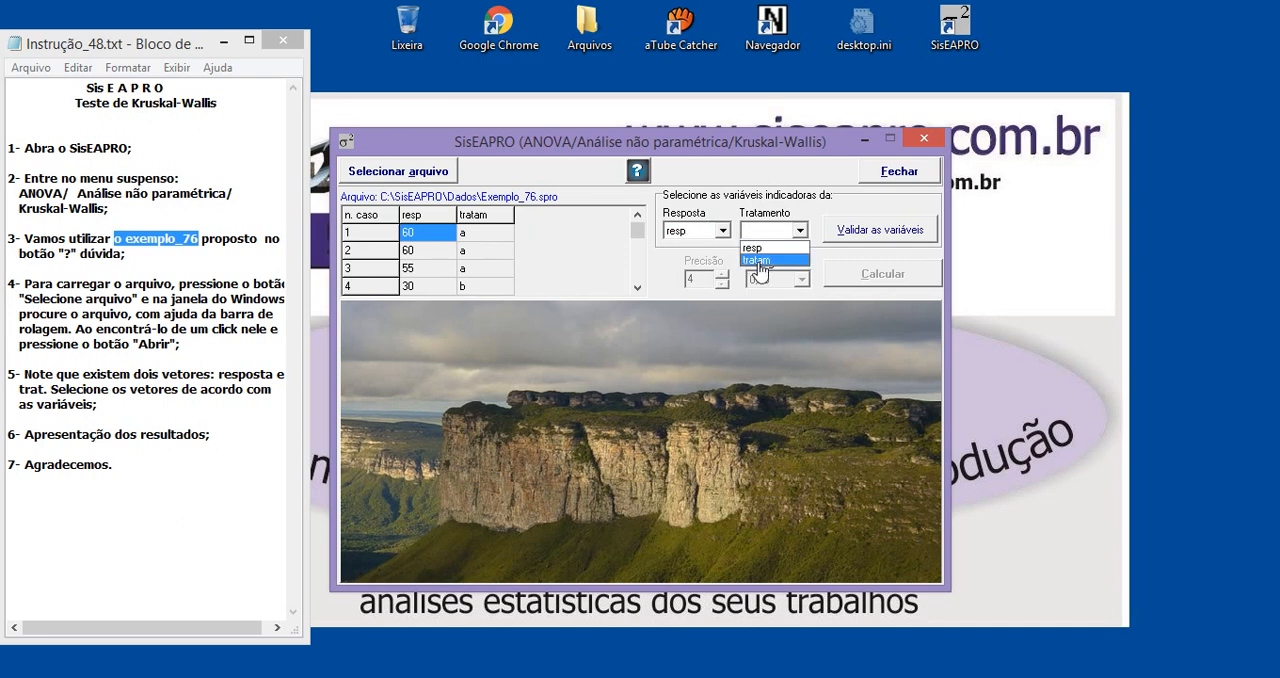
pyautogui.click(758, 261)
pyautogui.click(878, 234)
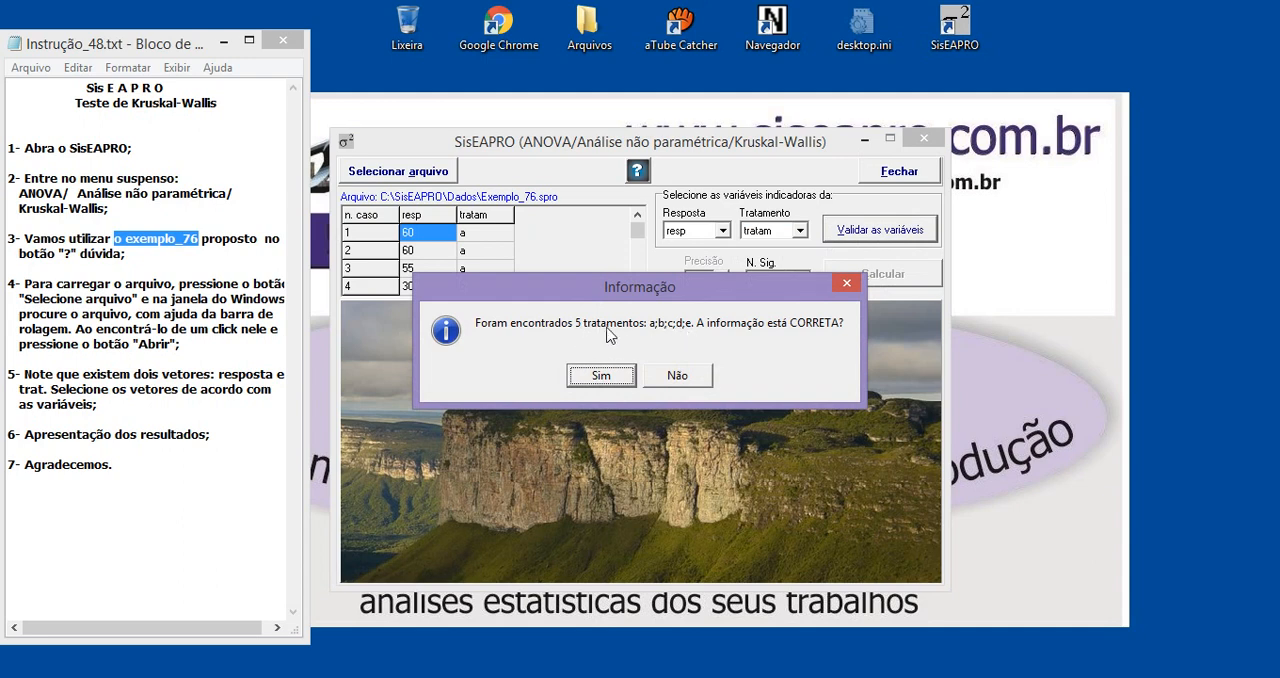
pyautogui.moveTo(673, 296); pyautogui.dragTo(718, 372)
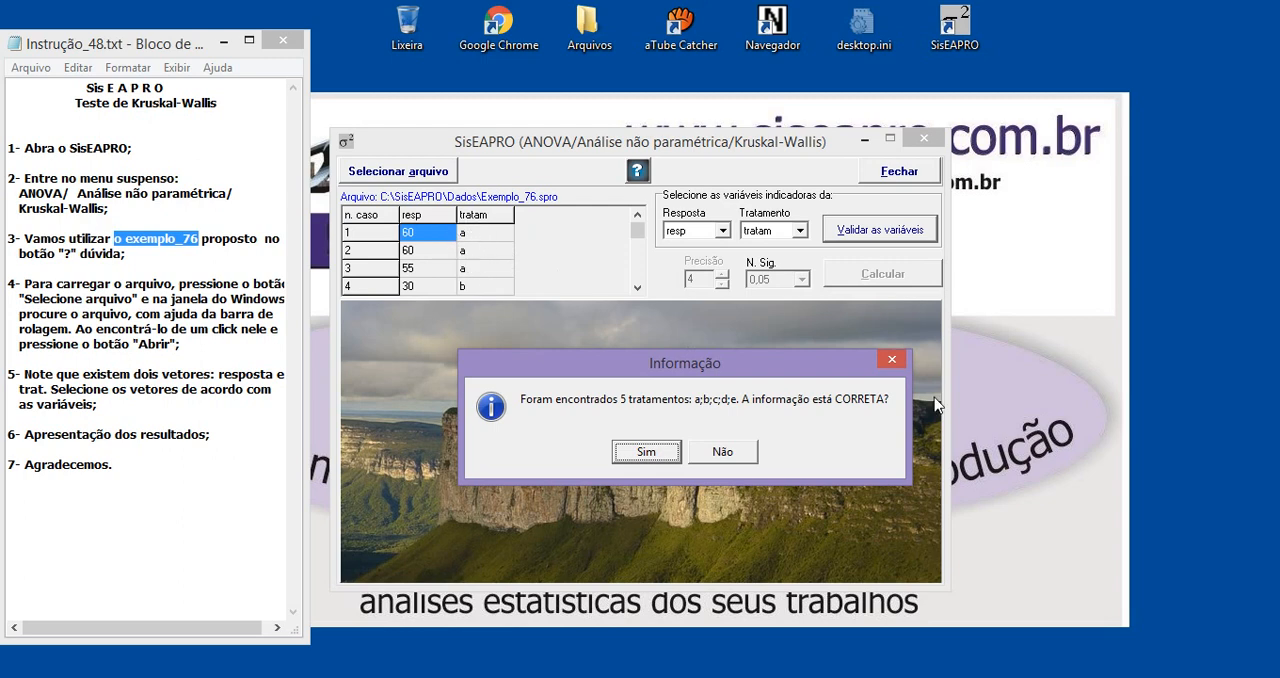
pyautogui.click(647, 452)
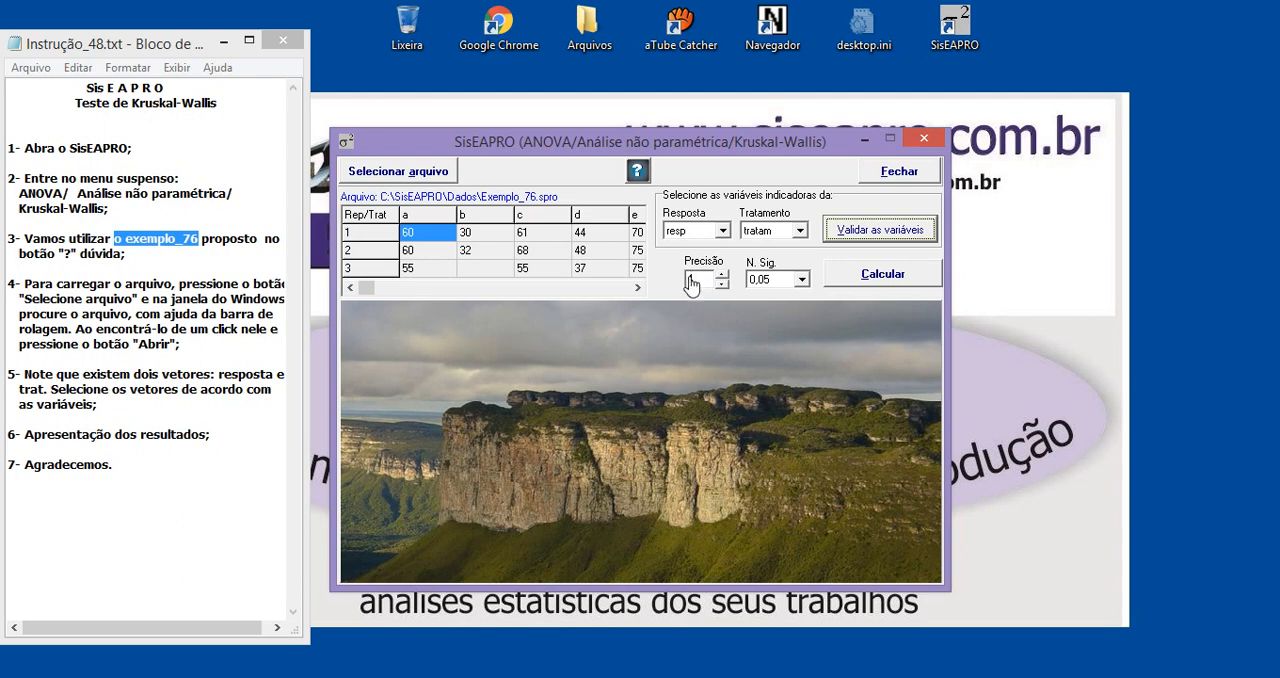
# Calculate the Kruskal-Wallis test with a precision of 4 and a significance level of 0,05
pyautogui.click(721, 275)
pyautogui.click(721, 275)
pyautogui.click(877, 280)
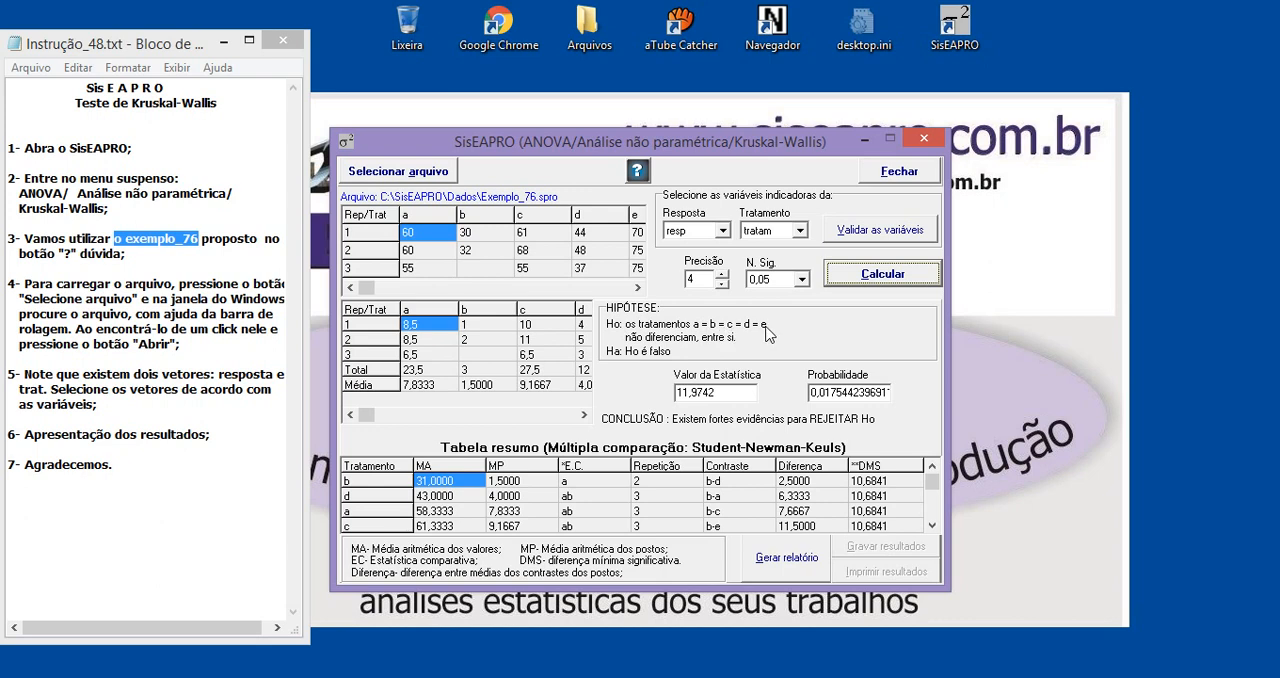
# Examine the hypotheses, the test statistic and the probability, and compare the probability with the chosen significance level
pyautogui.moveTo(768, 334)
pyautogui.moveTo(621, 359)
pyautogui.click(680, 393)
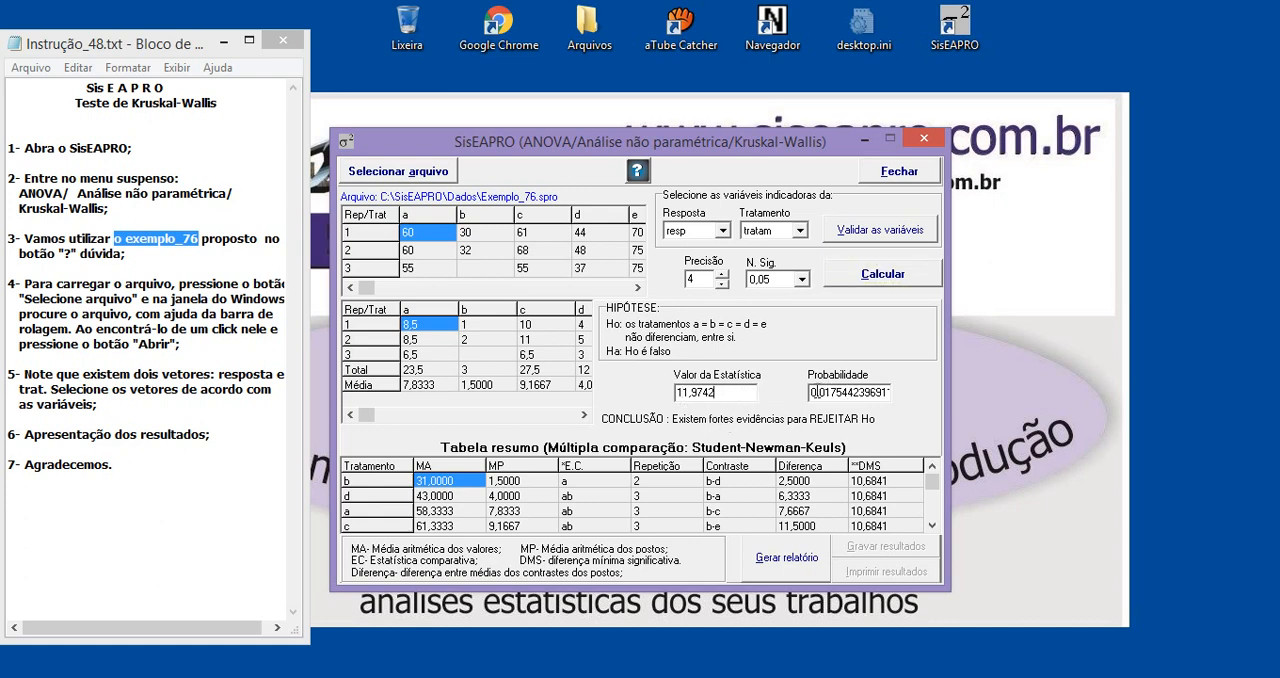
pyautogui.moveTo(736, 391); pyautogui.dragTo(676, 391)
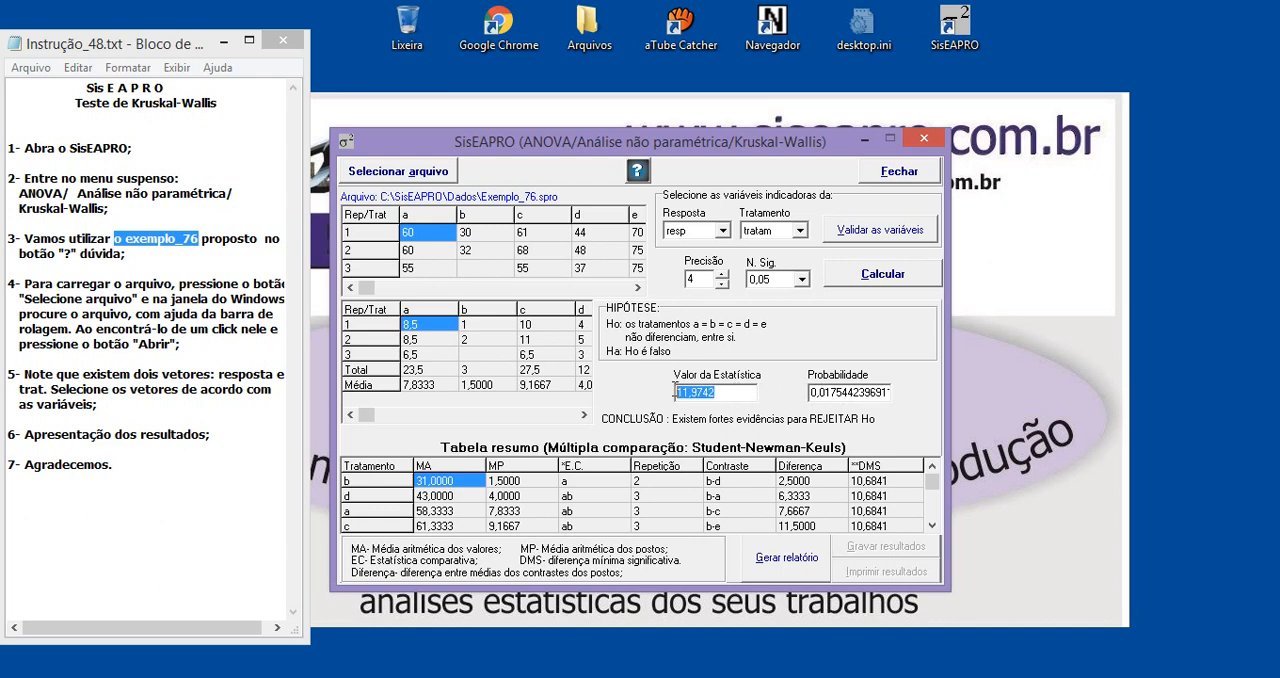
pyautogui.click(833, 390)
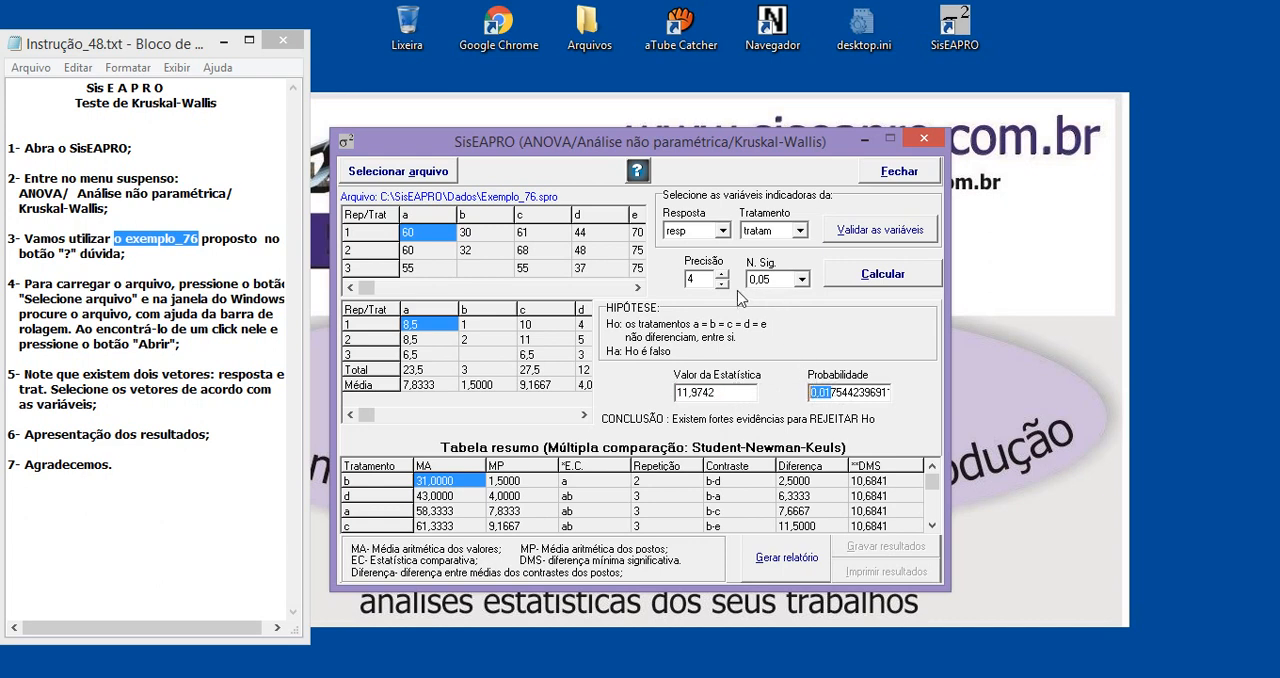
pyautogui.click(778, 284)
pyautogui.click(778, 284)
# Compare the E.C. letters of all treatments in the Student-Newman-Keuls summary table
pyautogui.click(572, 484)
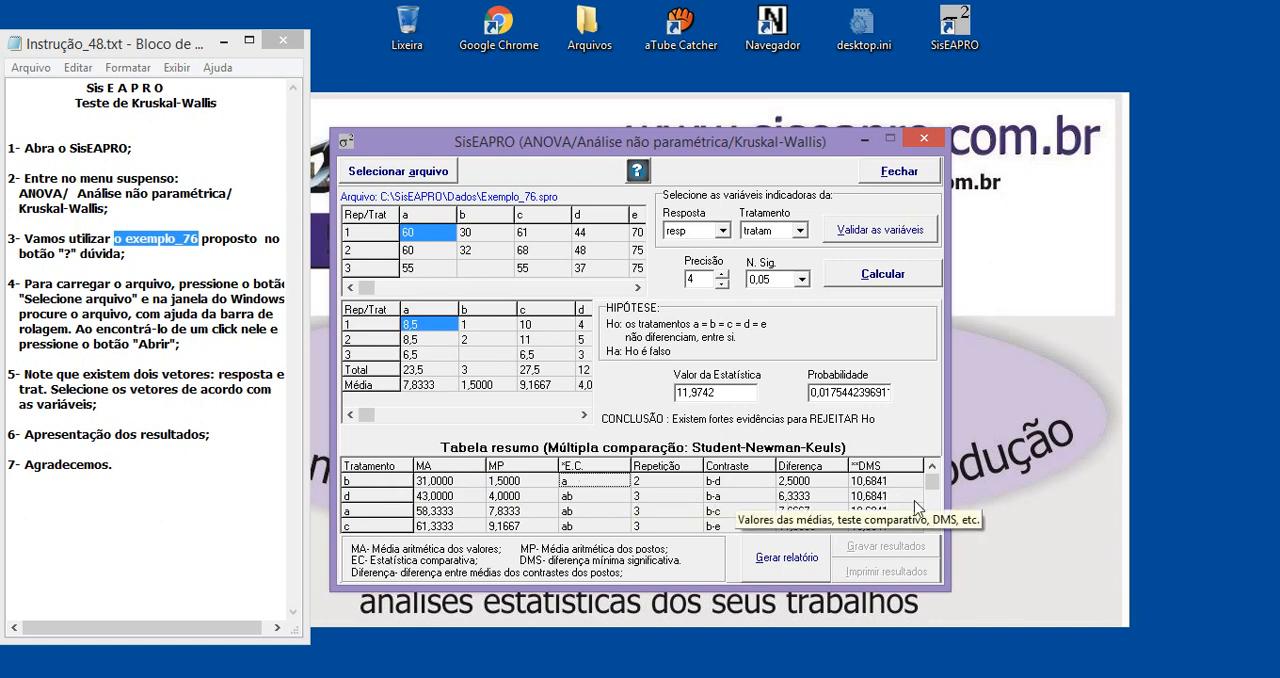
pyautogui.click(933, 526)
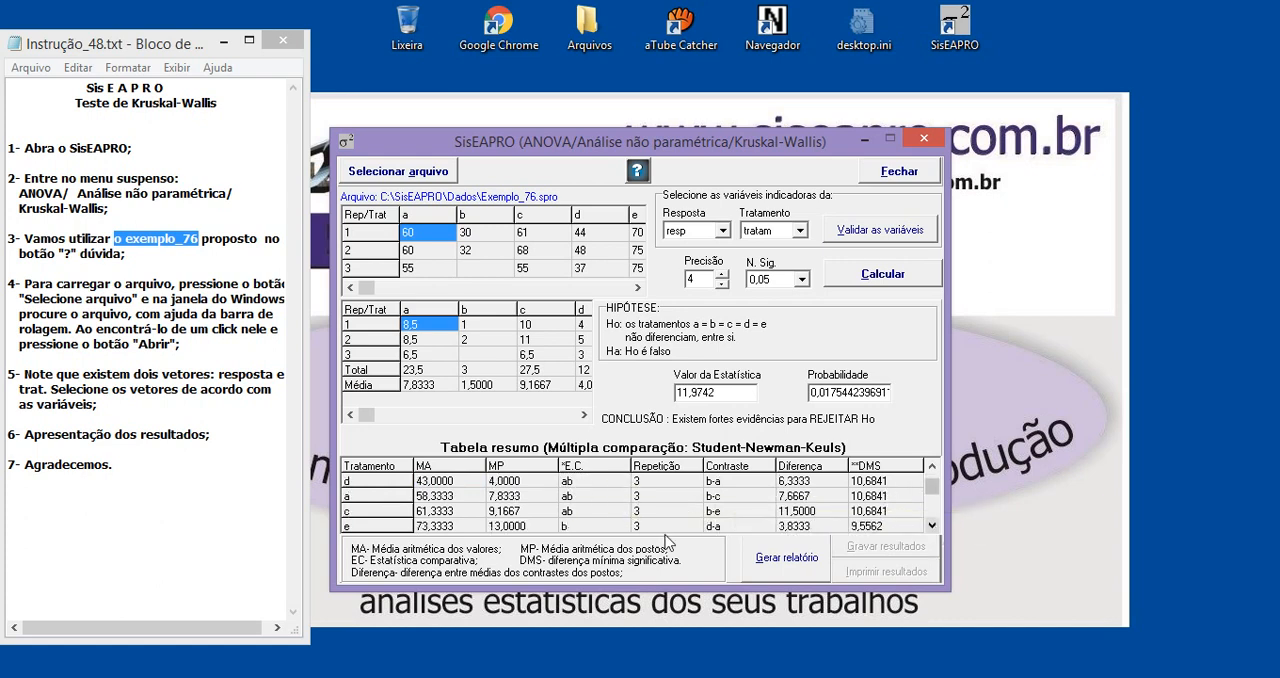
pyautogui.click(575, 528)
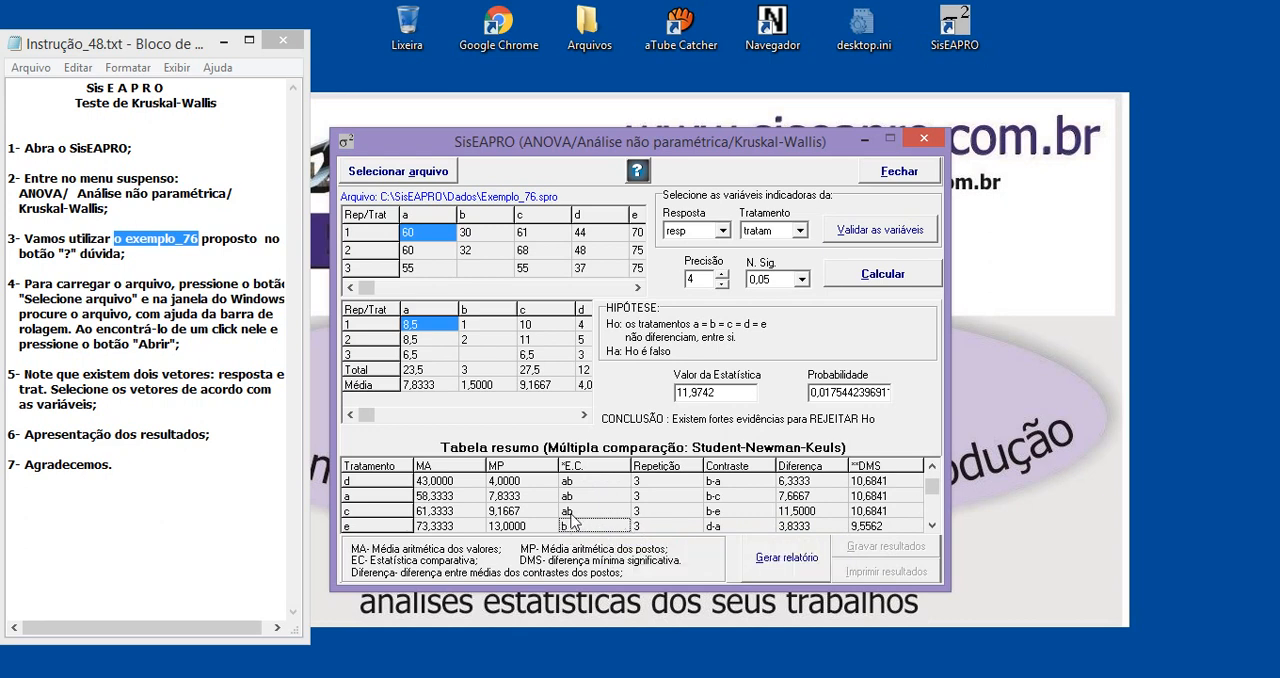
pyautogui.click(931, 465)
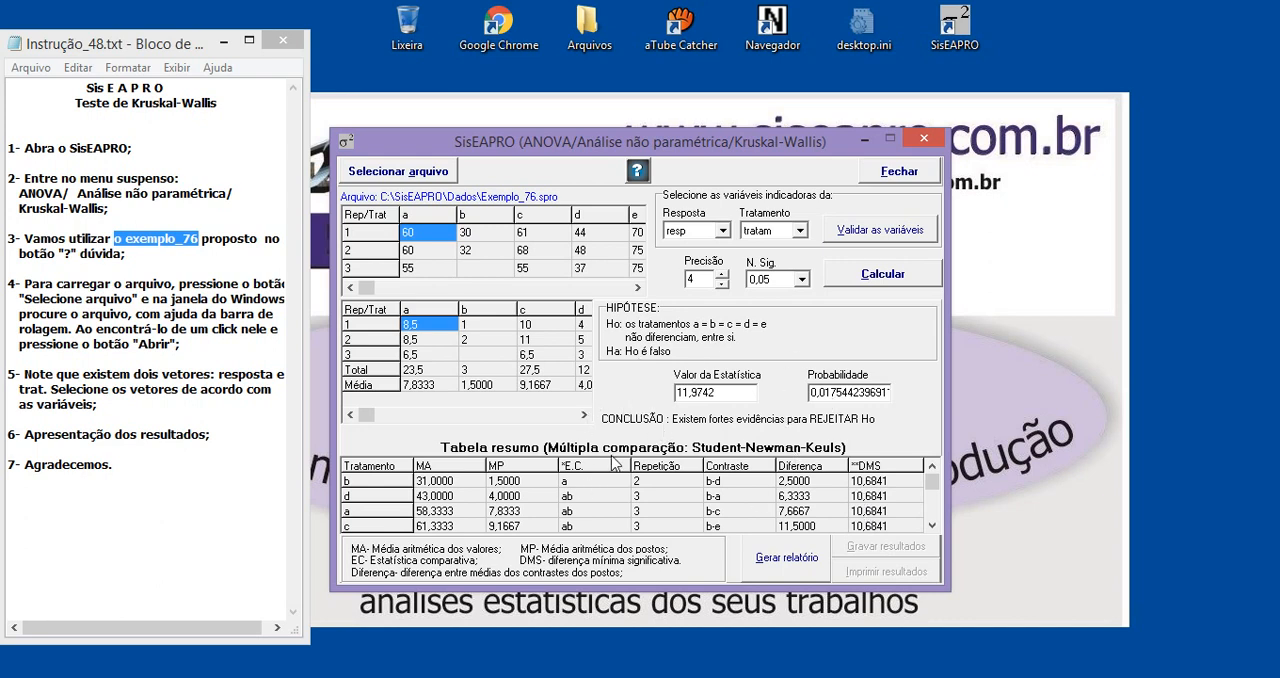
# Generate the report of the Kruskal-Wallis analysis and place the cursor in its text
pyautogui.click(790, 566)
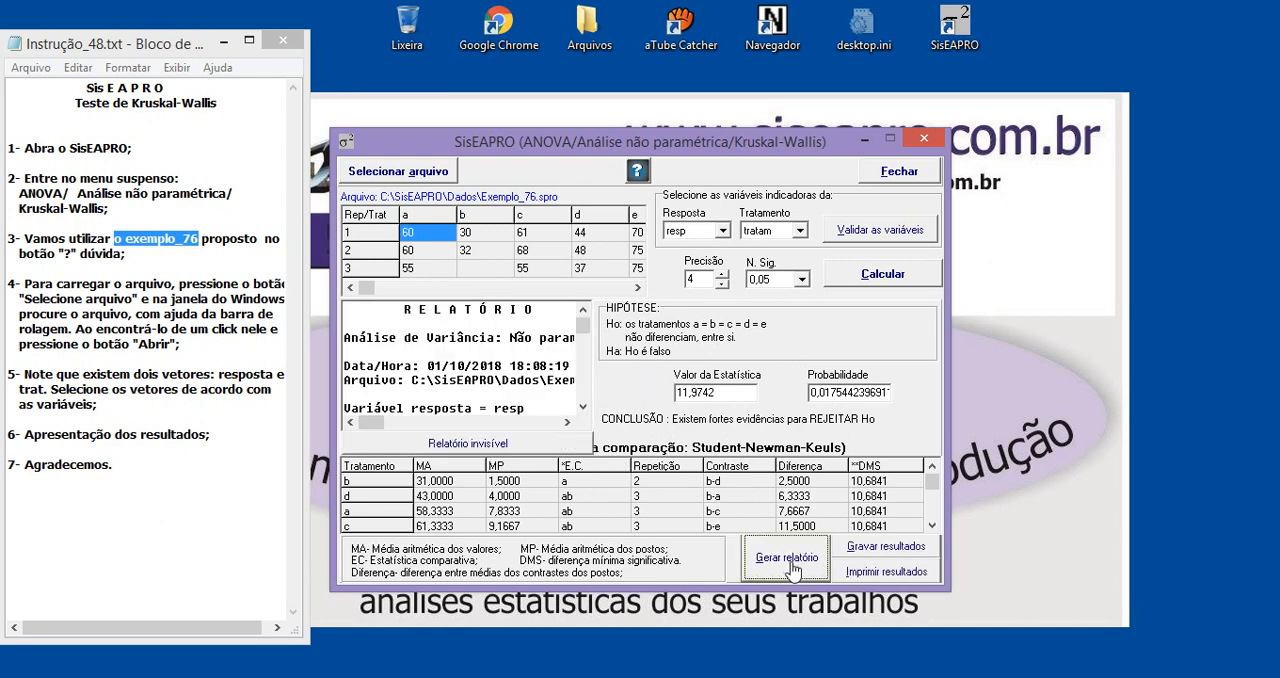
pyautogui.click(405, 320)
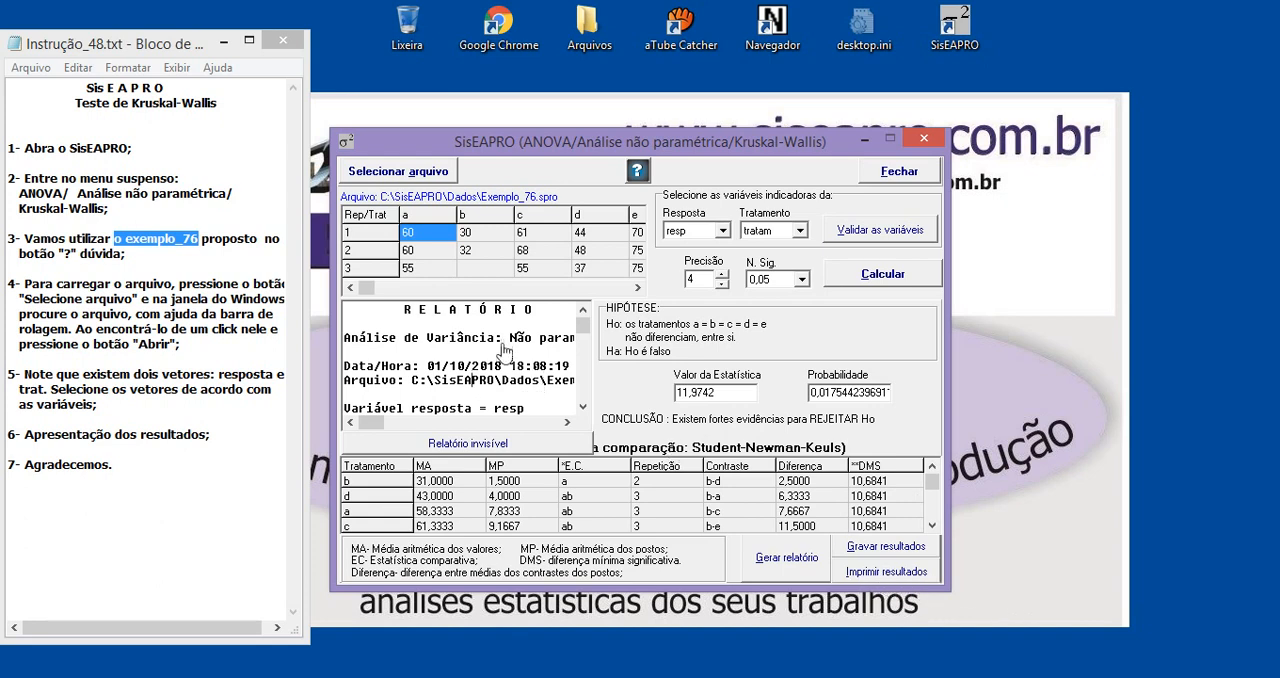
pyautogui.click(884, 556)
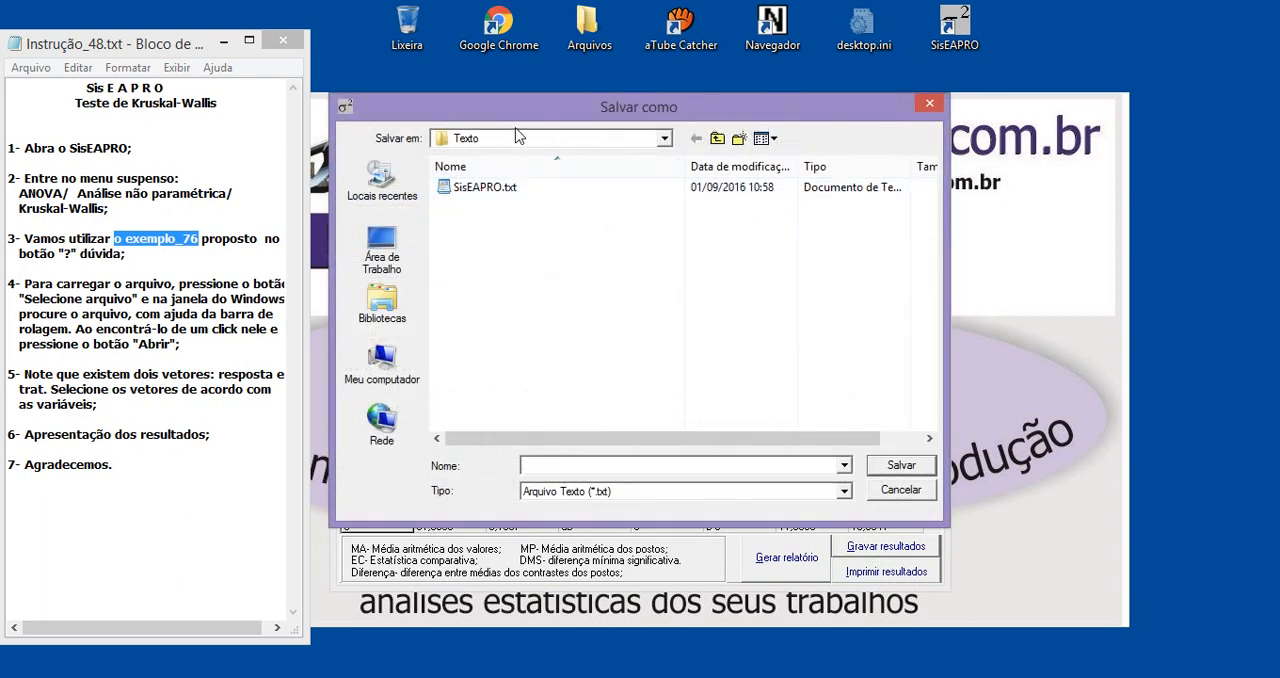
pyautogui.click(516, 140)
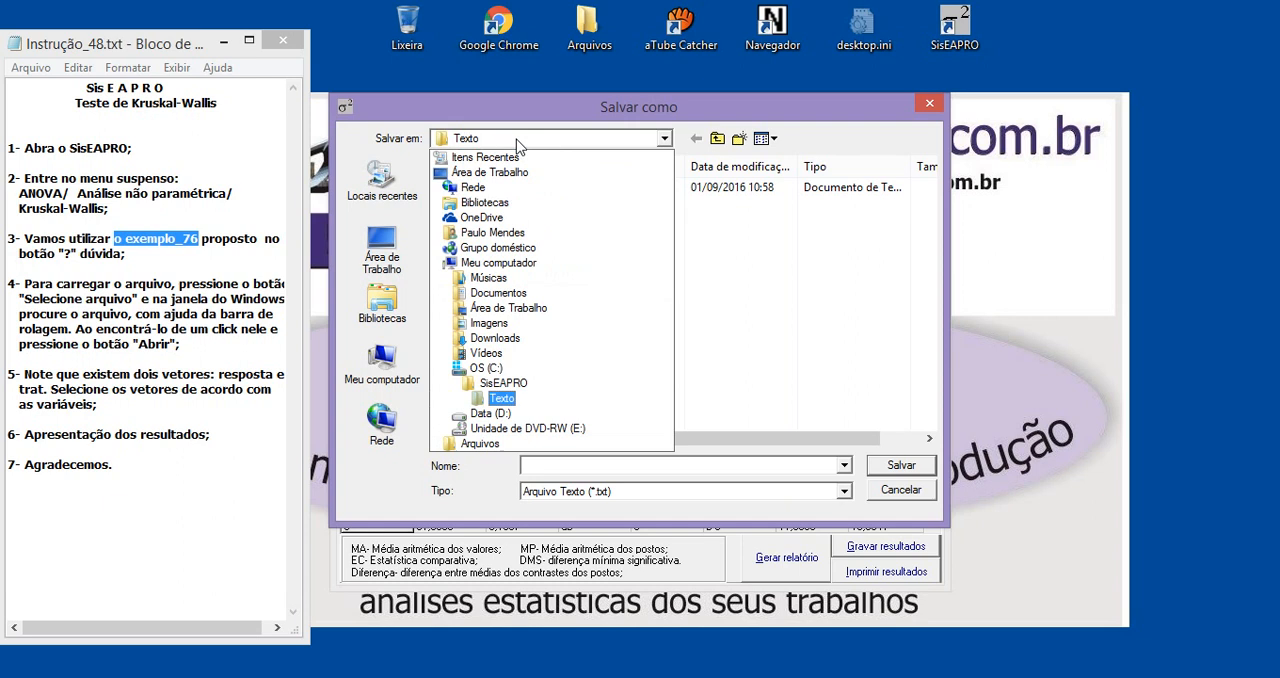
pyautogui.click(510, 400)
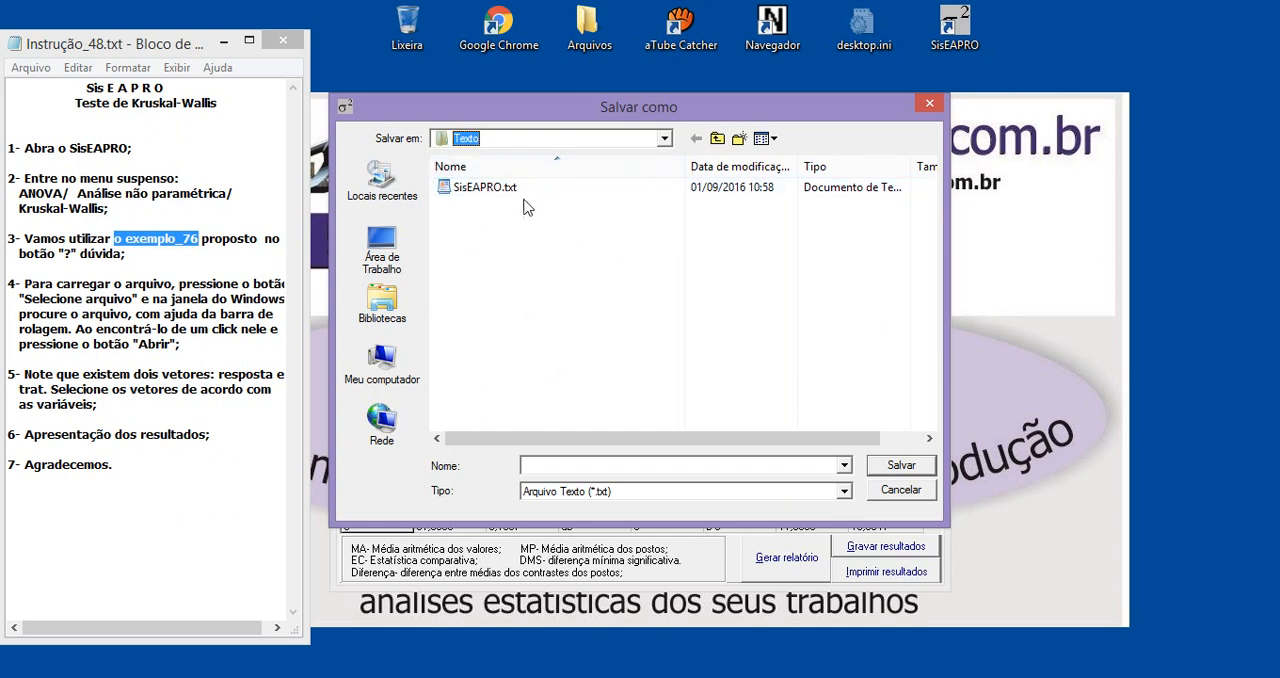
pyautogui.click(629, 492)
pyautogui.click(607, 500)
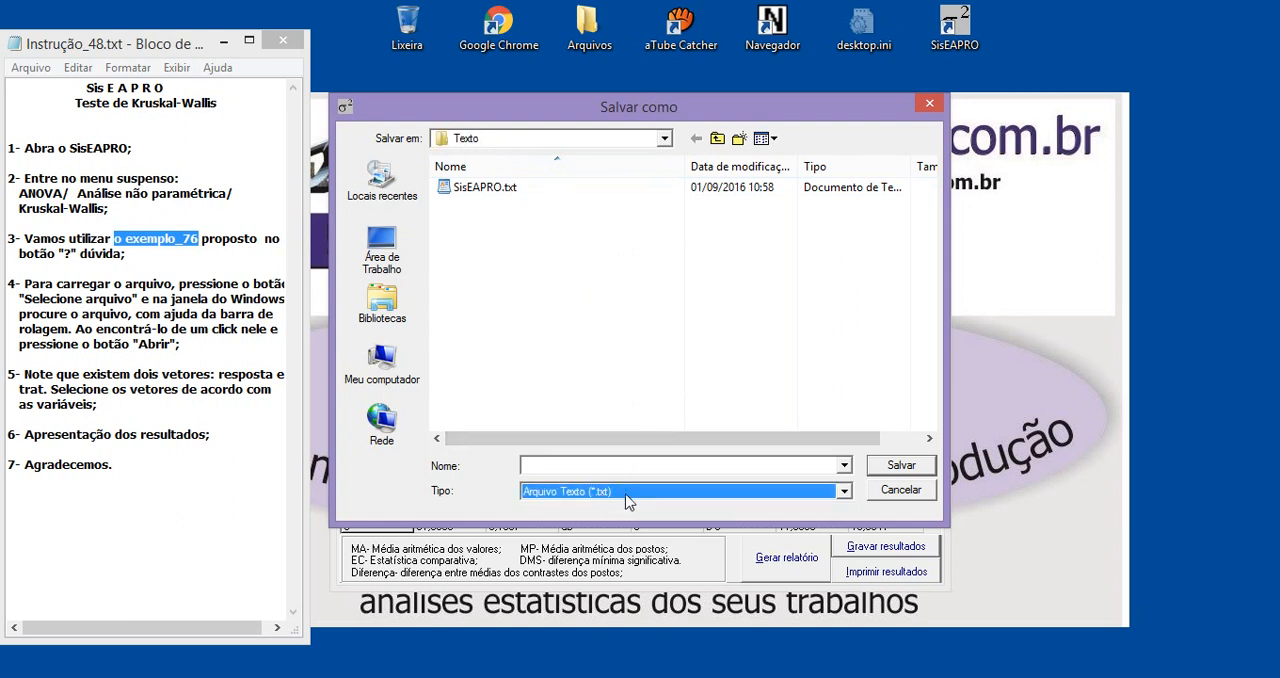
pyautogui.click(562, 468)
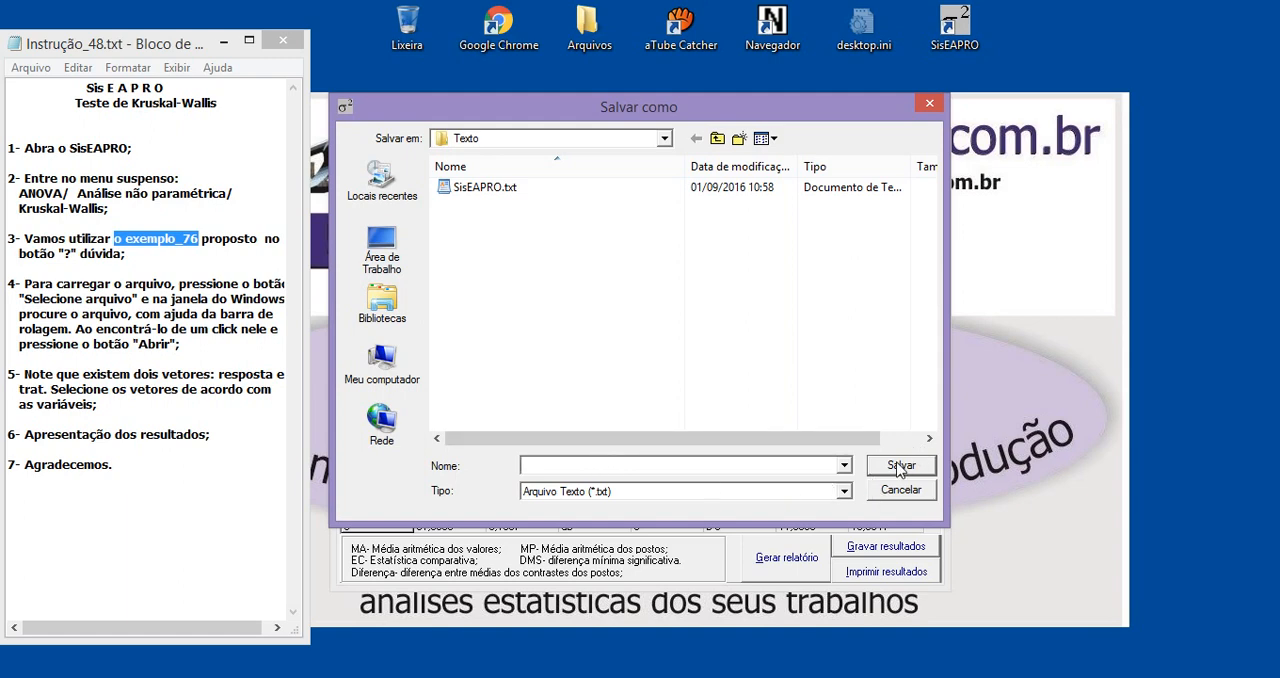
pyautogui.click(929, 103)
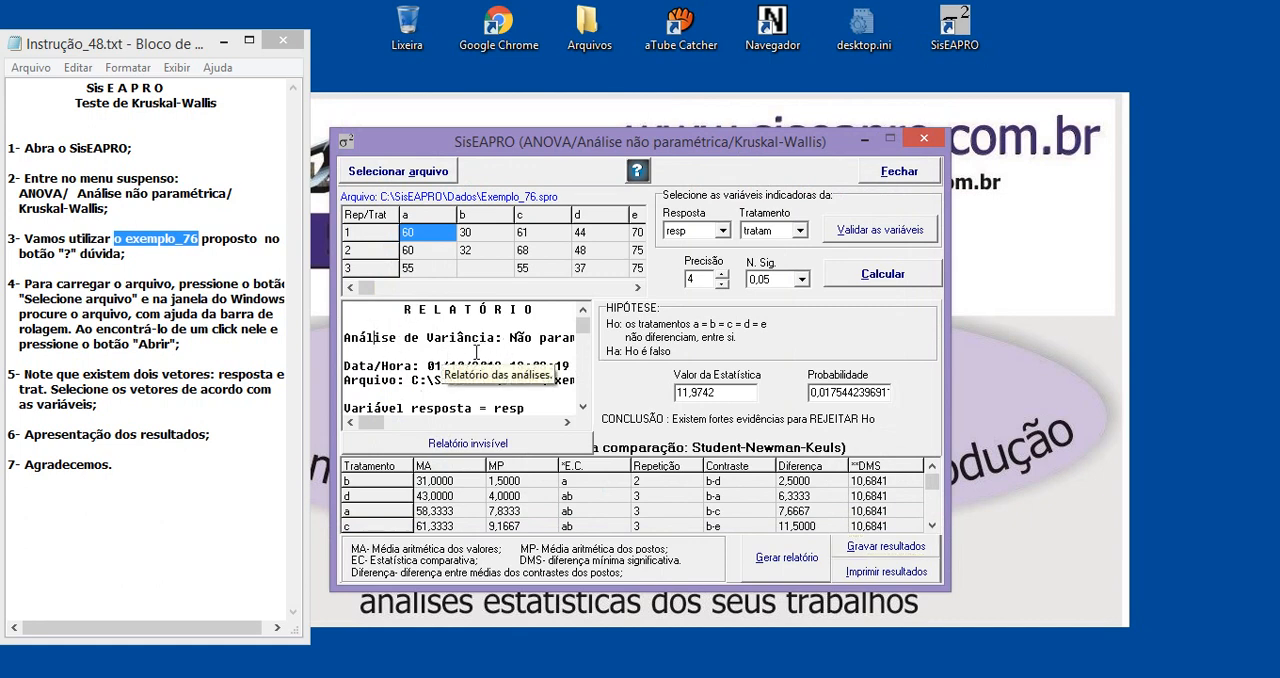
# Select the entire text of the generated report and check the selection through to the legend at its end
pyautogui.moveTo(398, 309); pyautogui.dragTo(415, 393)
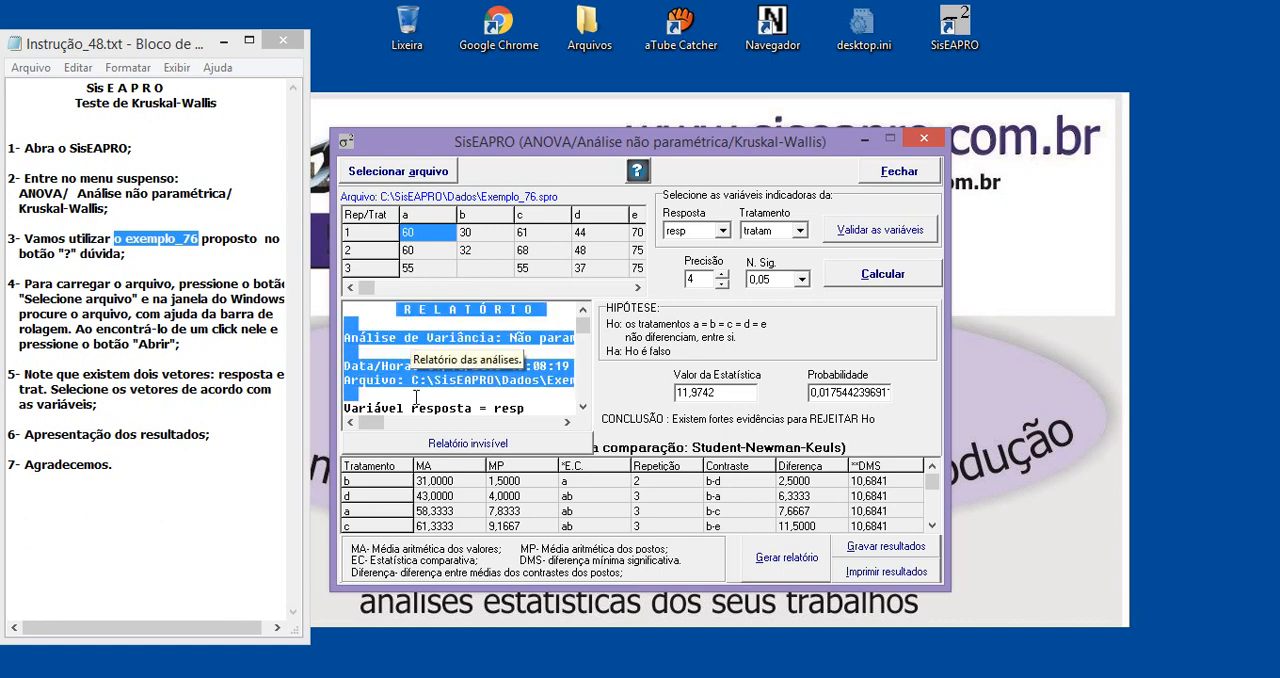
pyautogui.click(408, 328)
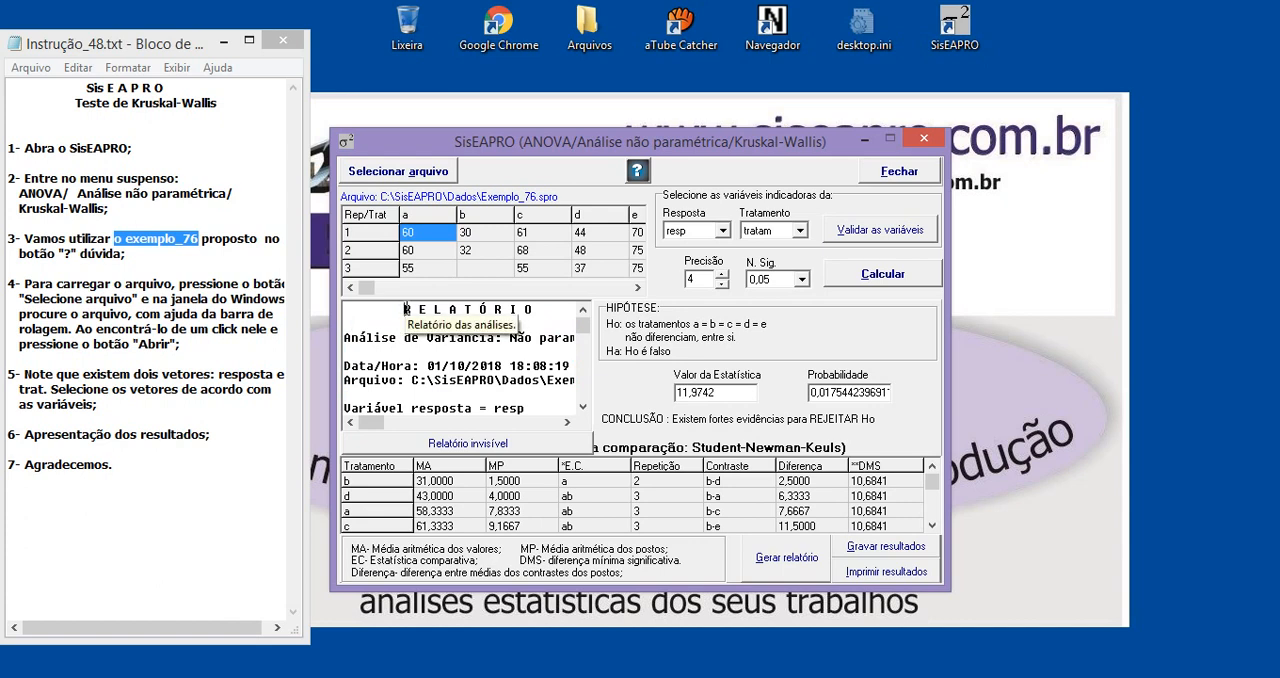
pyautogui.moveTo(406, 310); pyautogui.dragTo(414, 392)
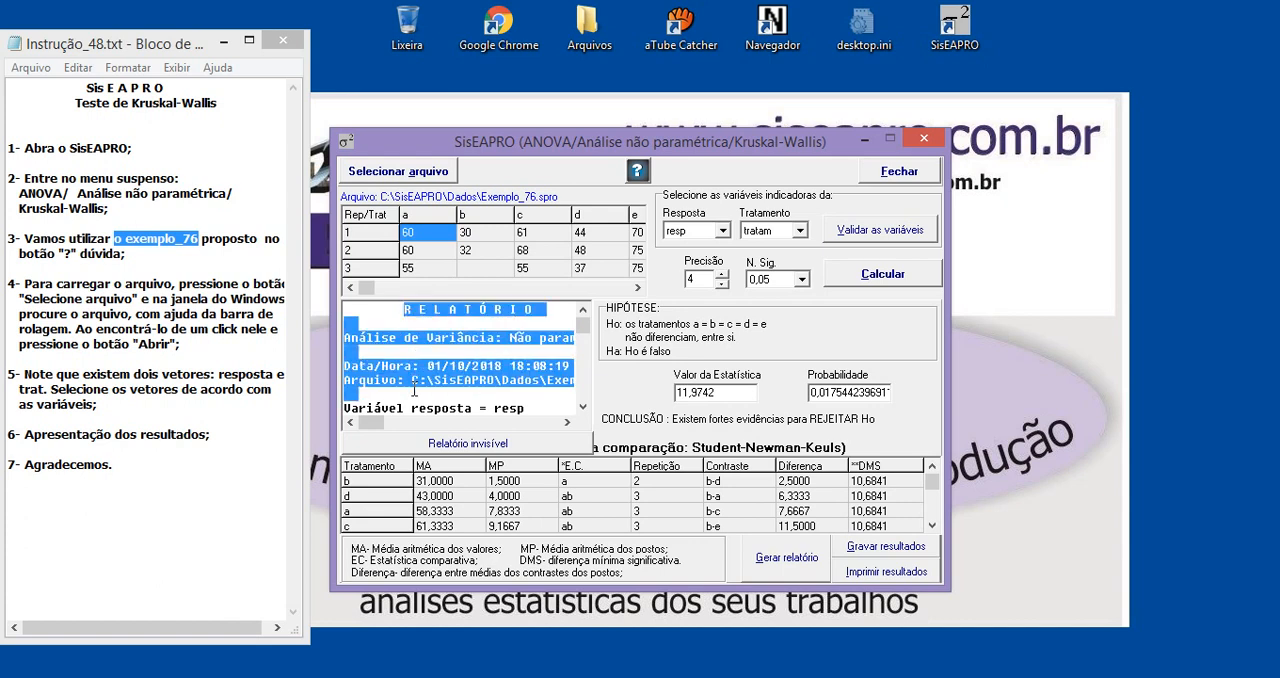
pyautogui.click(486, 381)
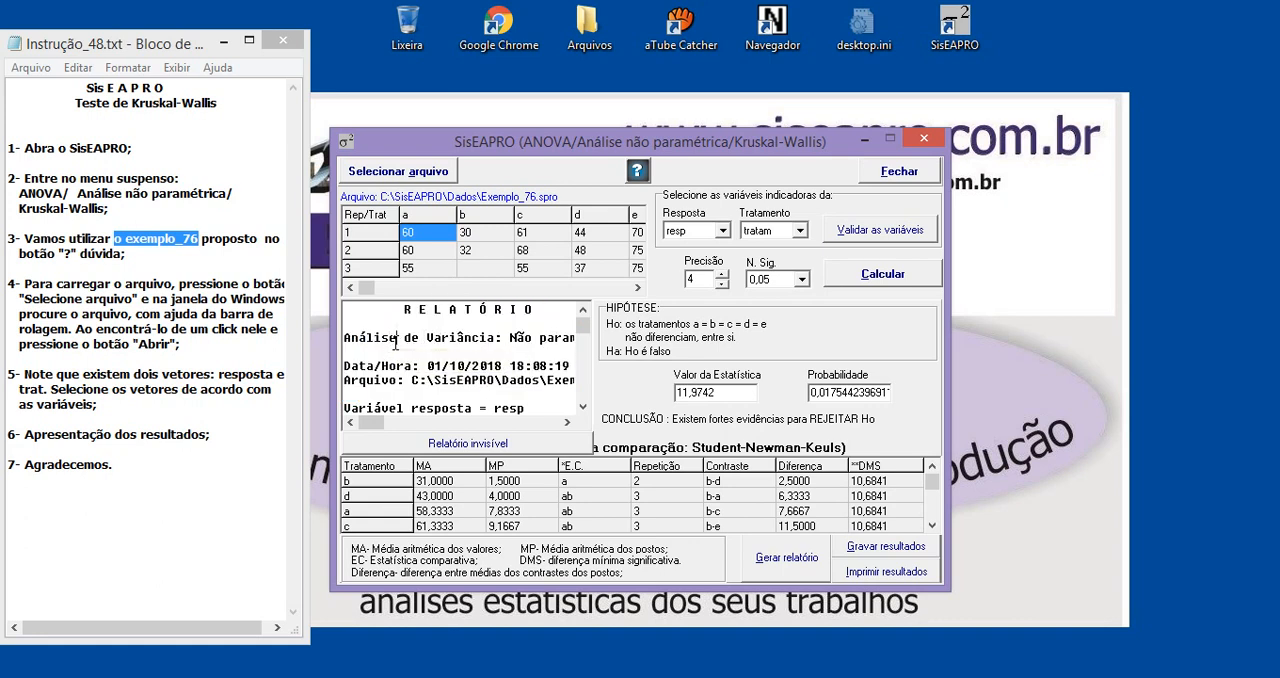
pyautogui.hotkey('ctrl', 'a')
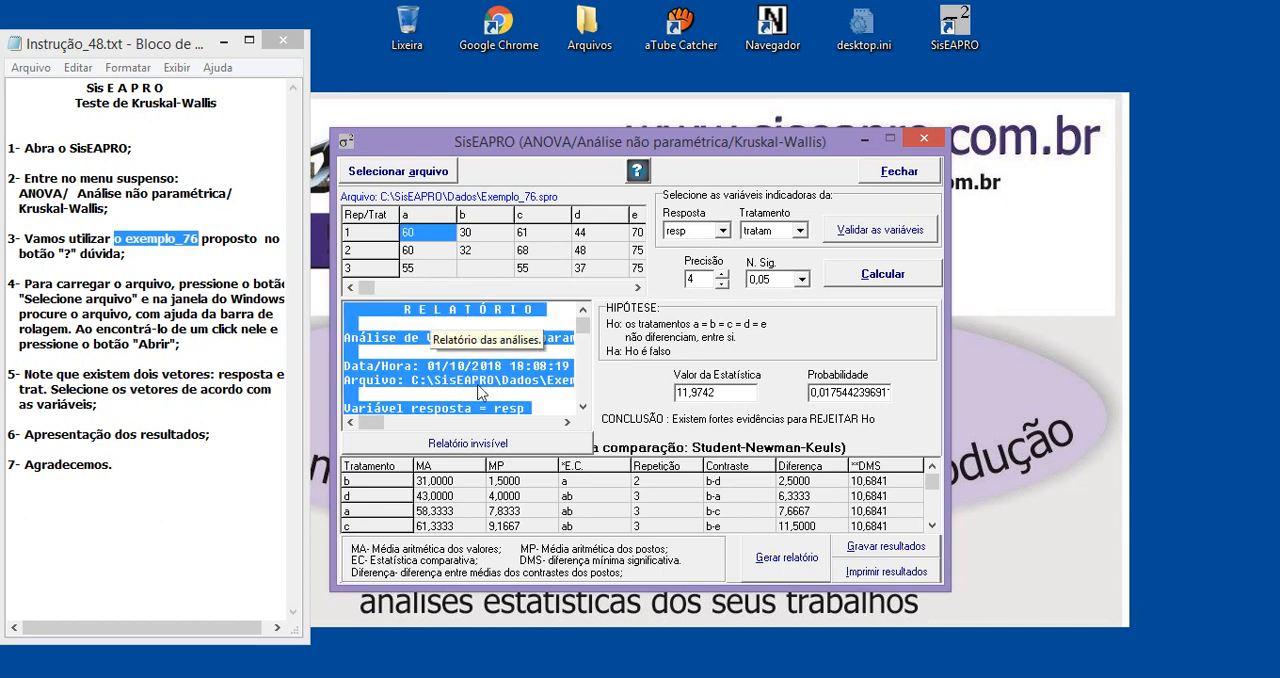
pyautogui.scroll(-10, 590, 370)
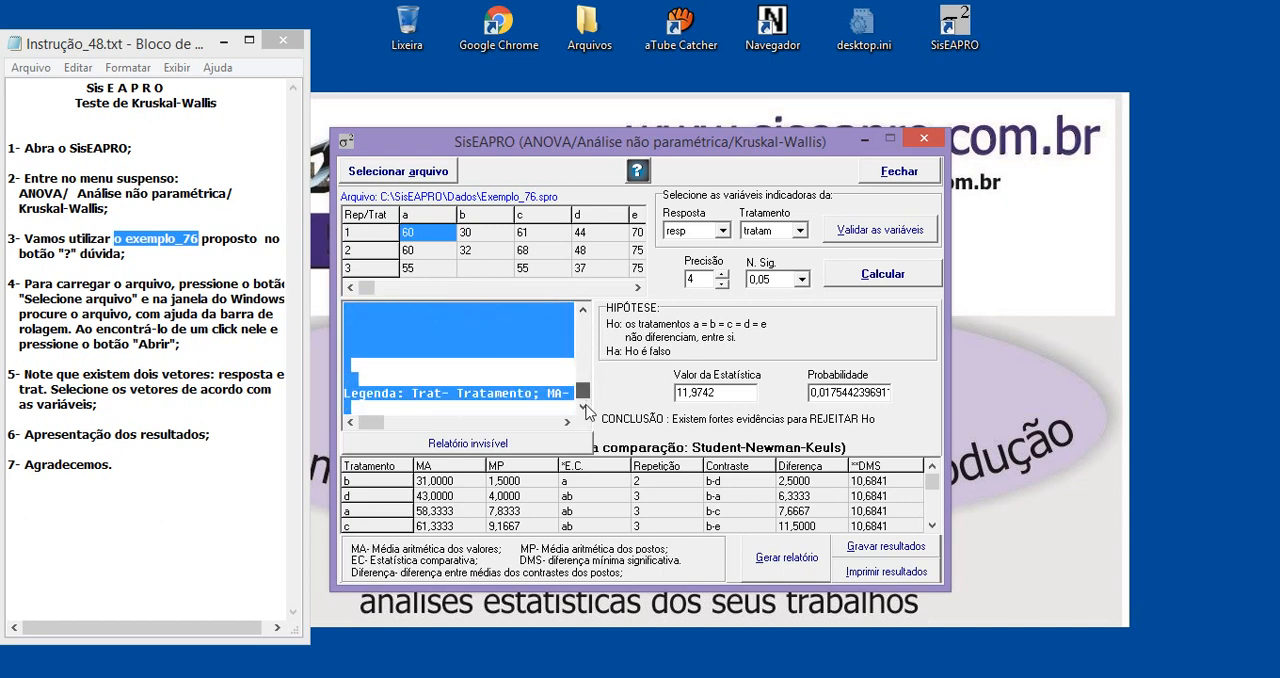
pyautogui.scroll(10, 593, 376)
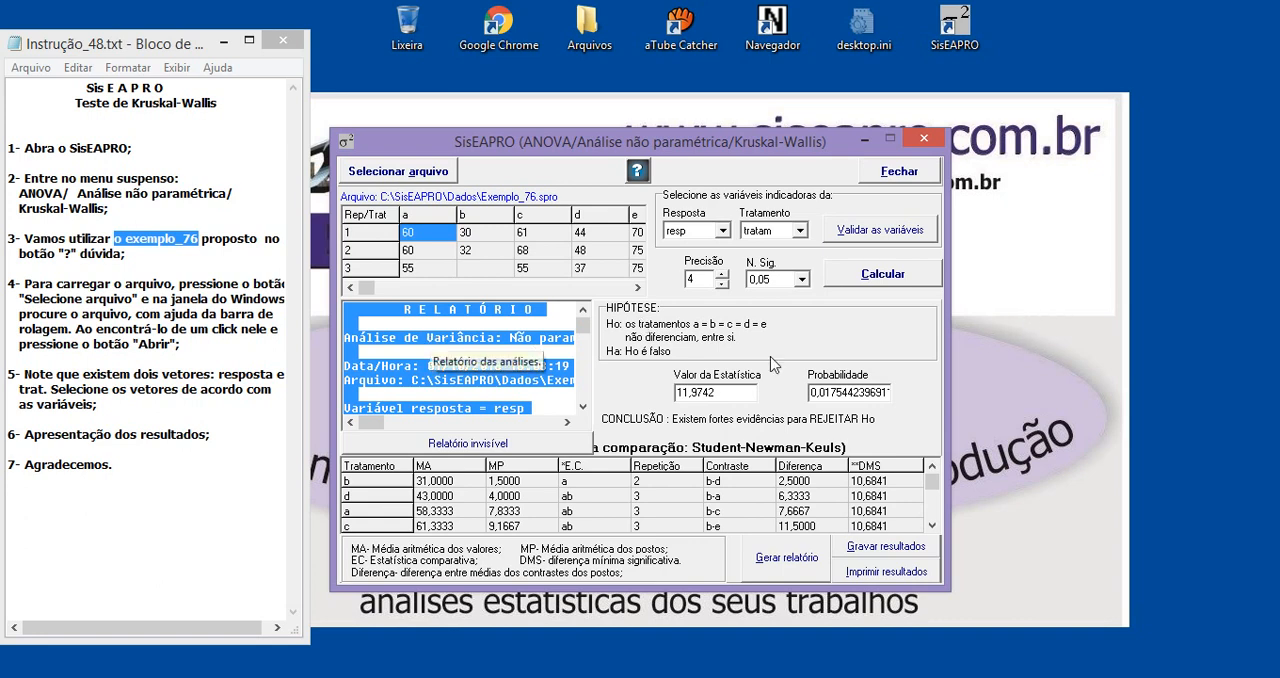
# Check the opening lines of the generated report and clear the selection of its text
pyautogui.click(1014, 360)
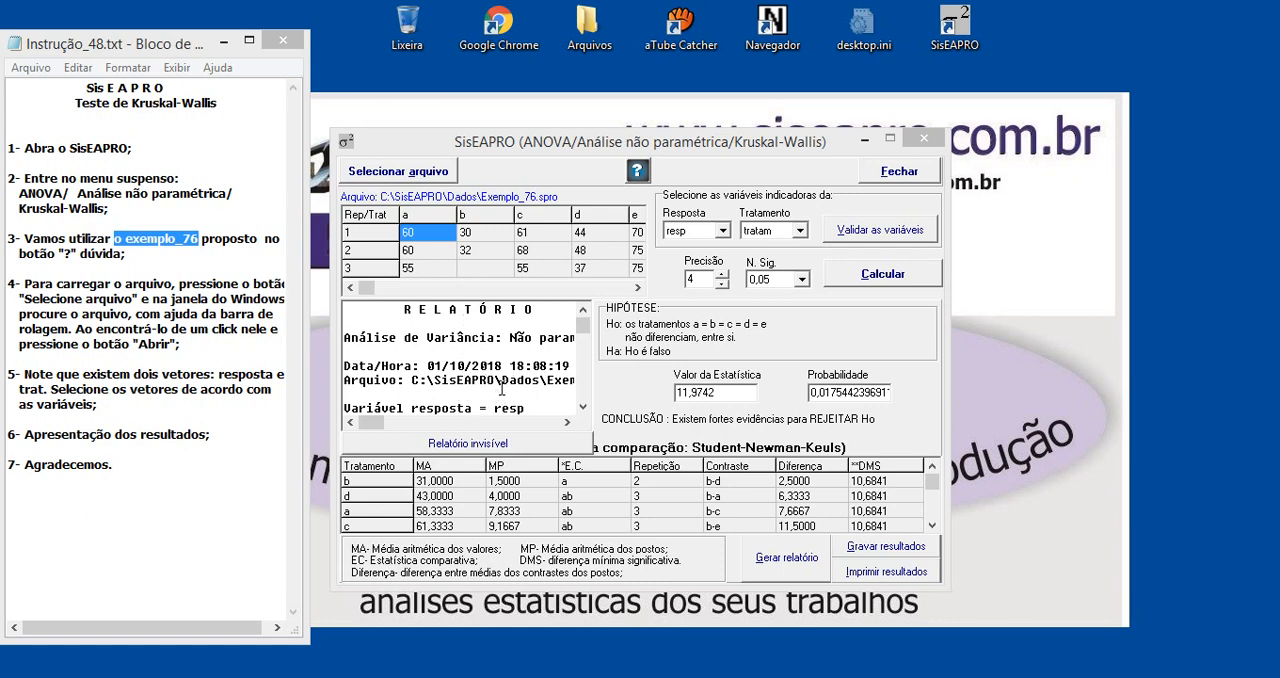
pyautogui.click(582, 407)
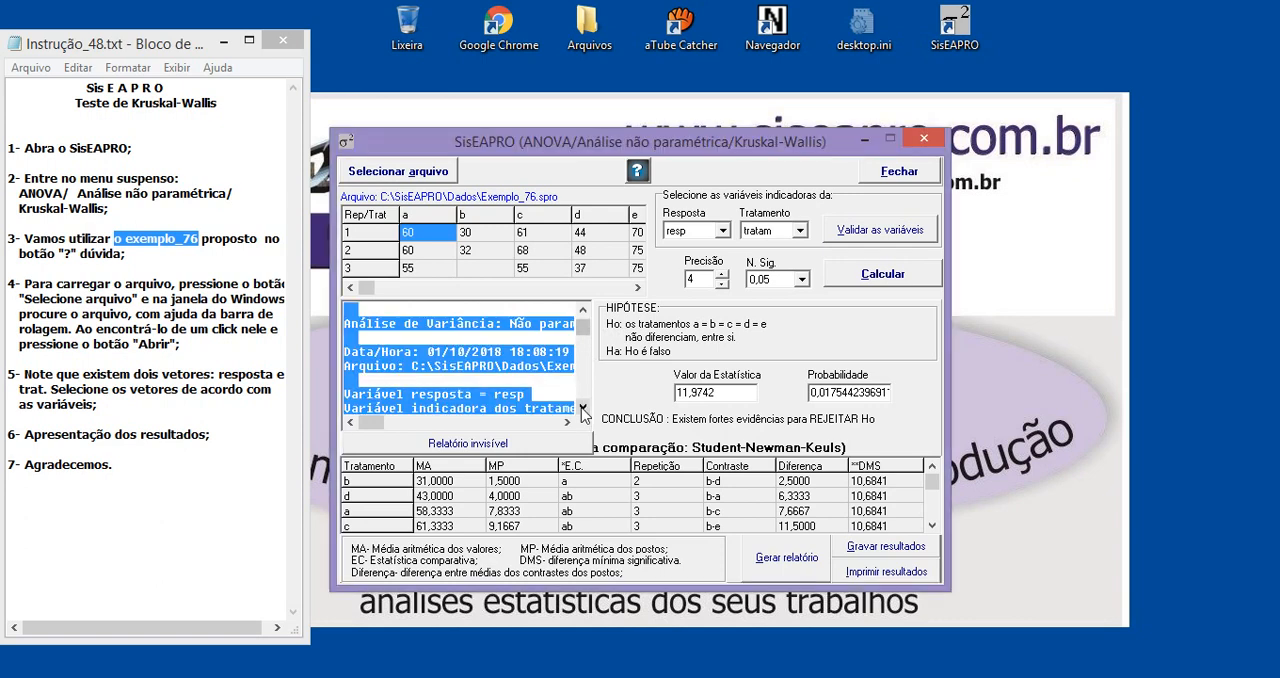
pyautogui.click(582, 407)
pyautogui.click(582, 309)
pyautogui.click(582, 309)
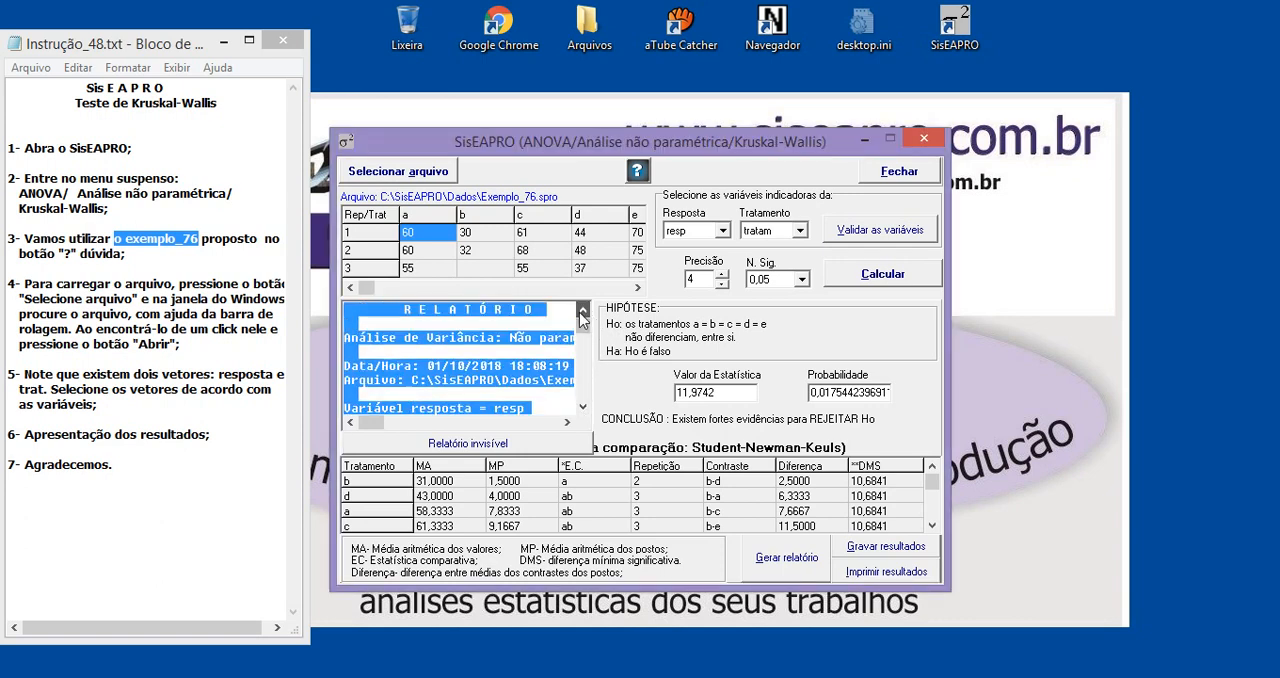
pyautogui.click(522, 355)
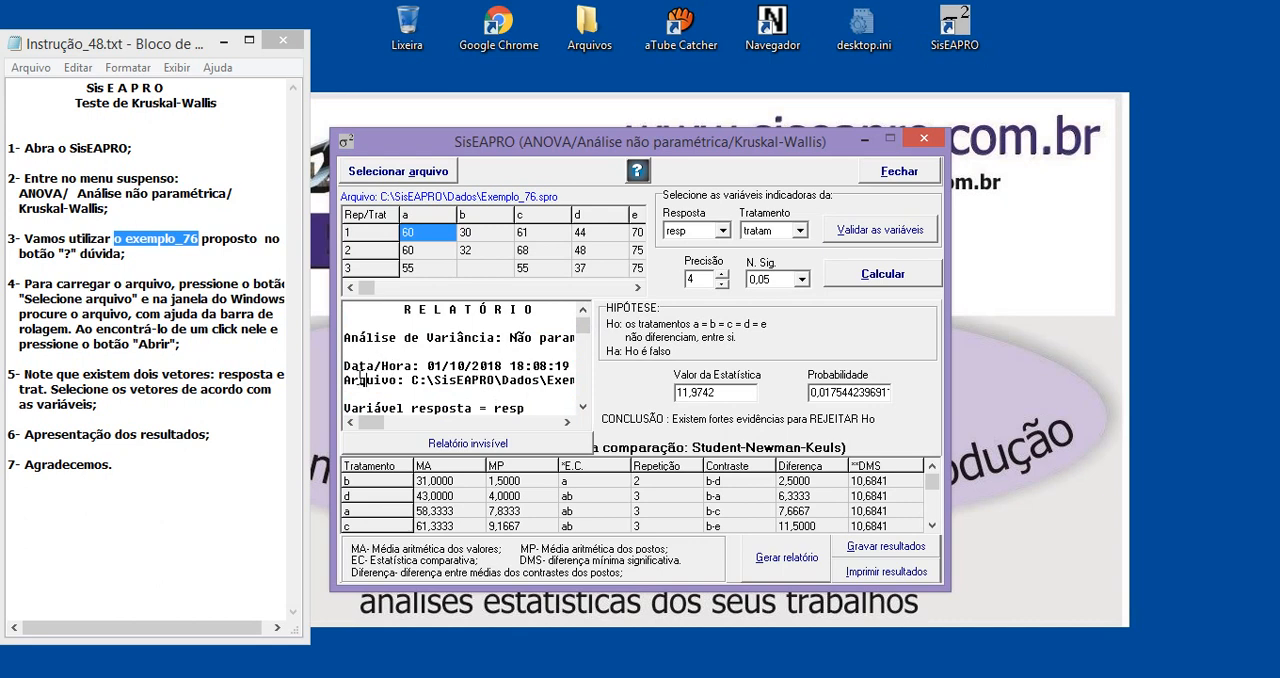
# Examine the data file path and the date and time recorded in the report header, highlighting each part
pyautogui.moveTo(361, 380); pyautogui.dragTo(511, 380)
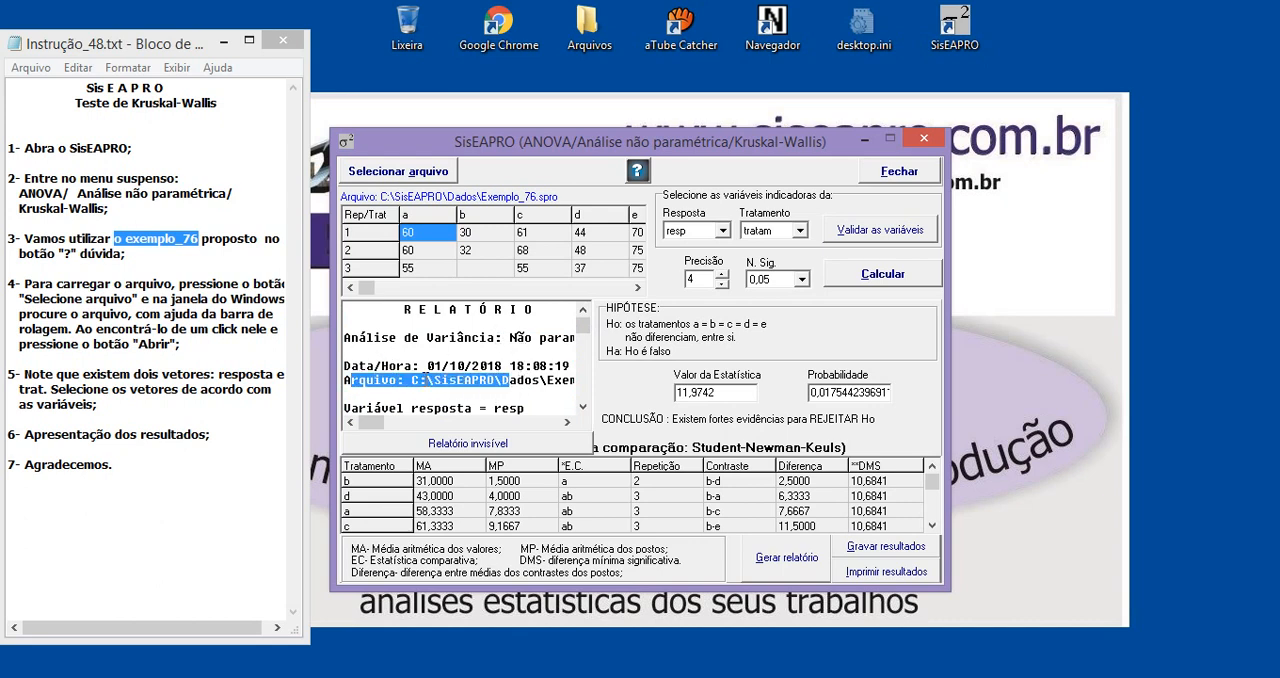
pyautogui.click(465, 362)
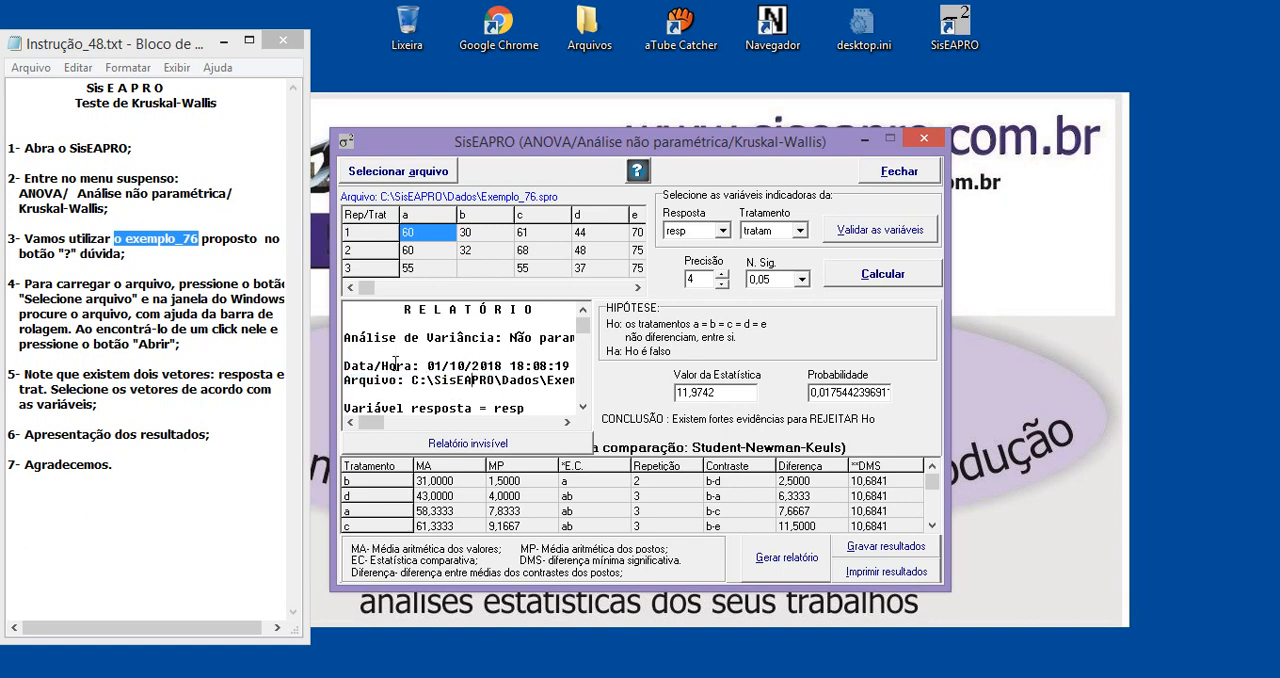
pyautogui.moveTo(396, 365); pyautogui.dragTo(521, 386)
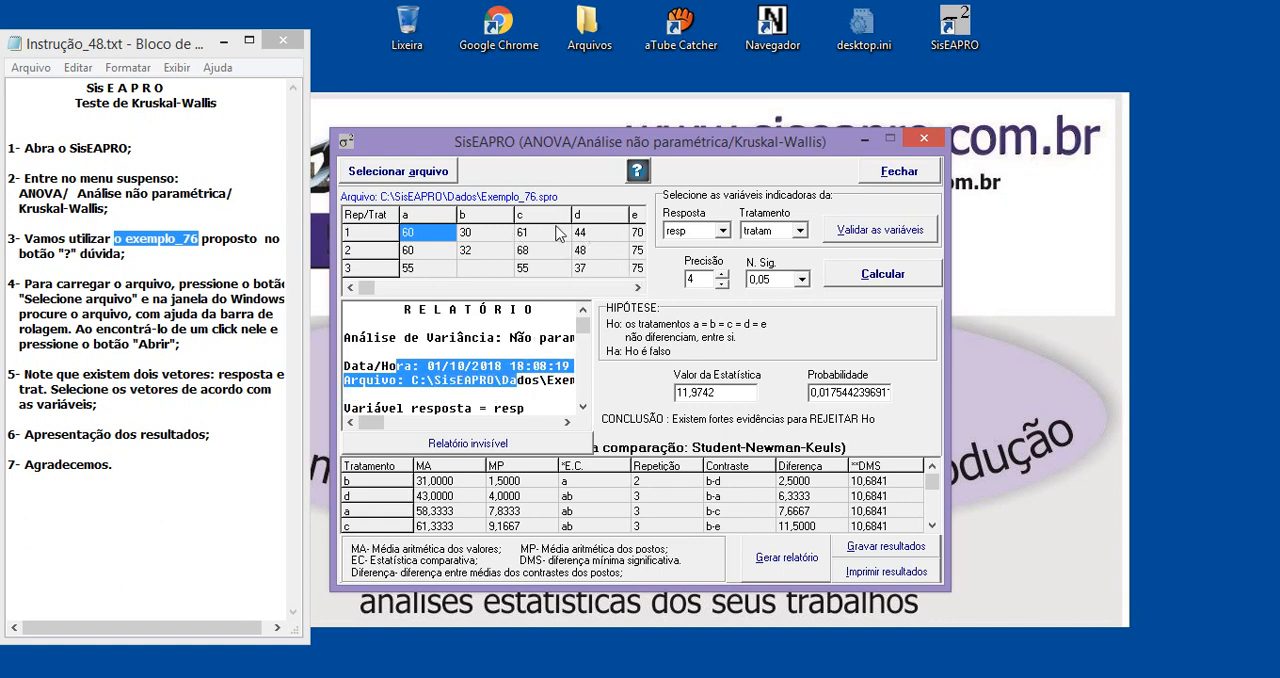
pyautogui.click(526, 364)
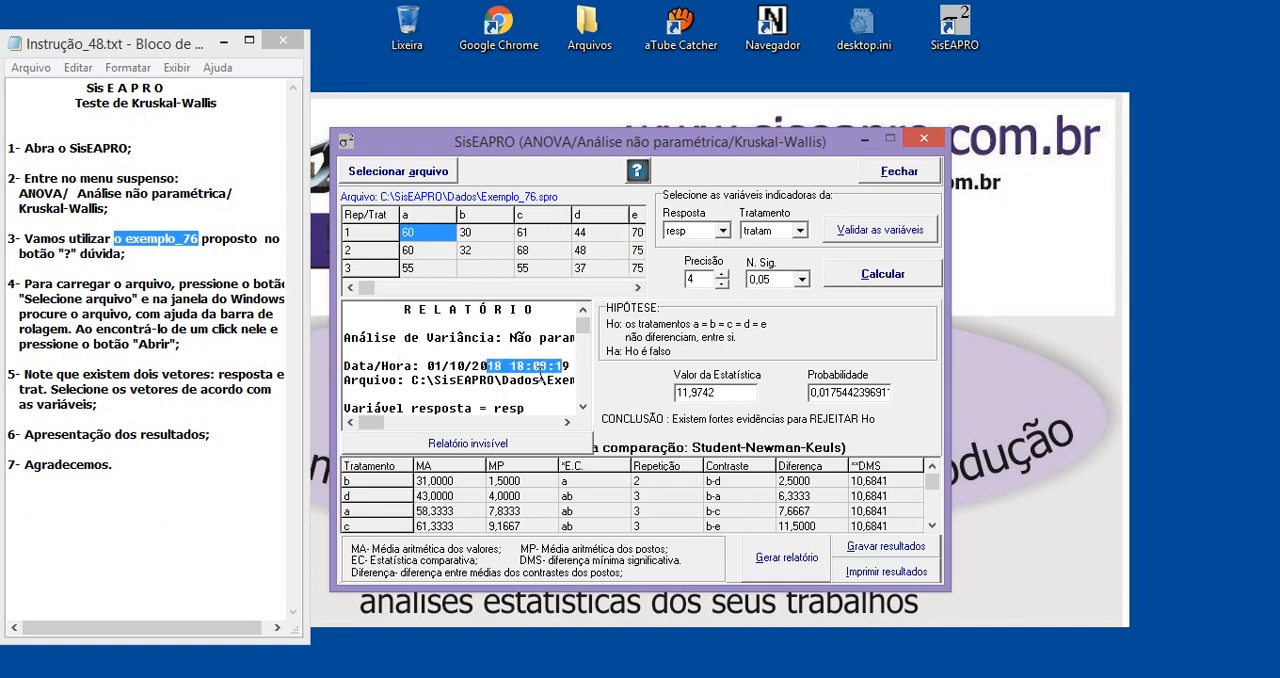
pyautogui.click(511, 388)
pyautogui.moveTo(436, 366); pyautogui.dragTo(474, 366)
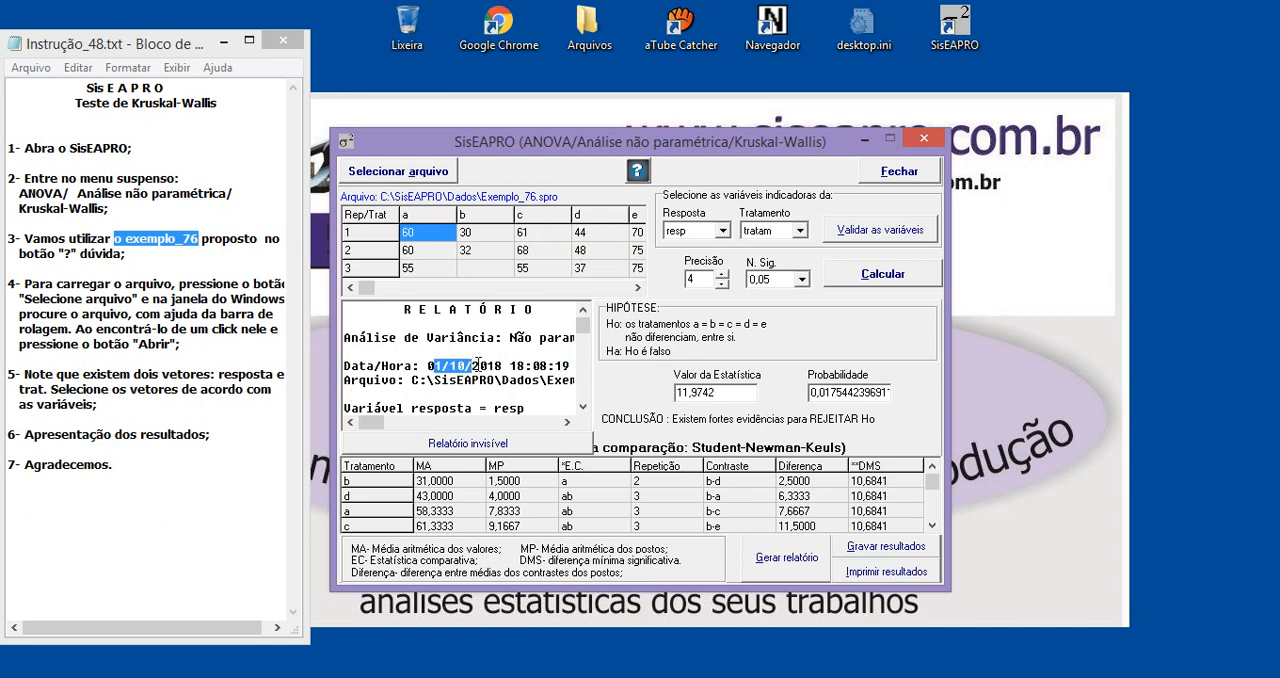
pyautogui.click(498, 384)
pyautogui.moveTo(498, 366); pyautogui.dragTo(564, 366)
pyautogui.click(443, 379)
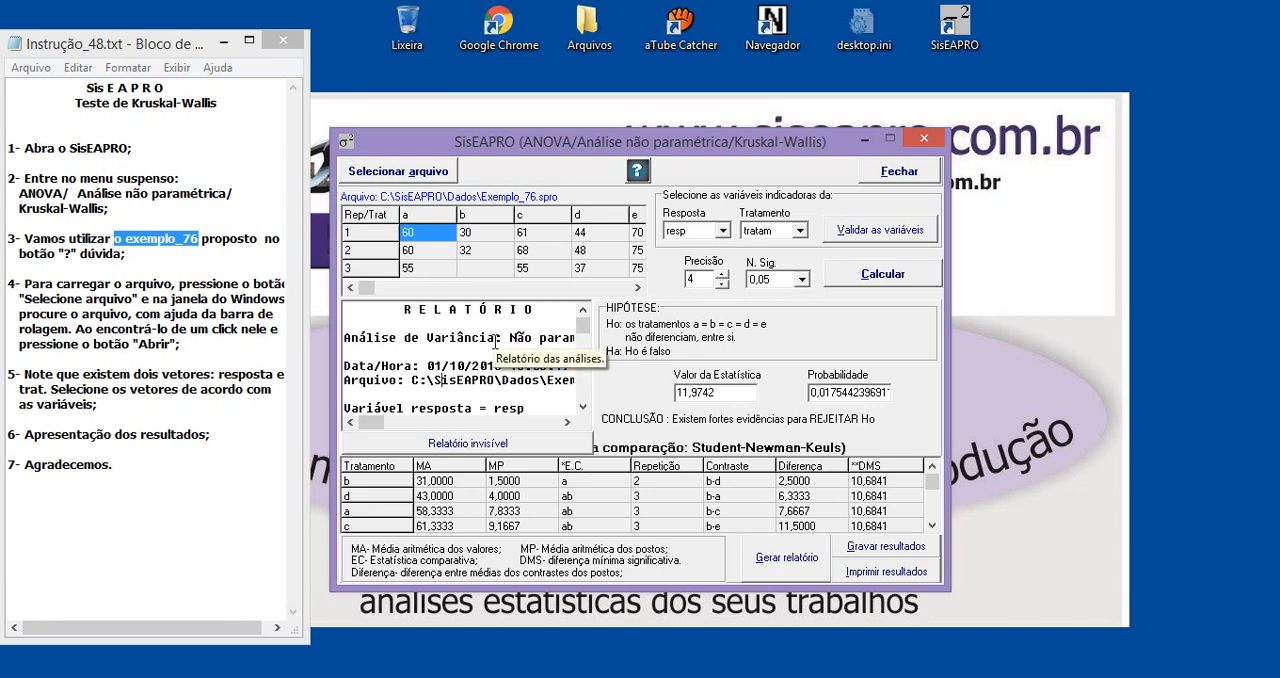
# Close the Kruskal-Wallis analysis window and highlight the final item "Agradecemos." in the instruction notes
pyautogui.click(922, 139)
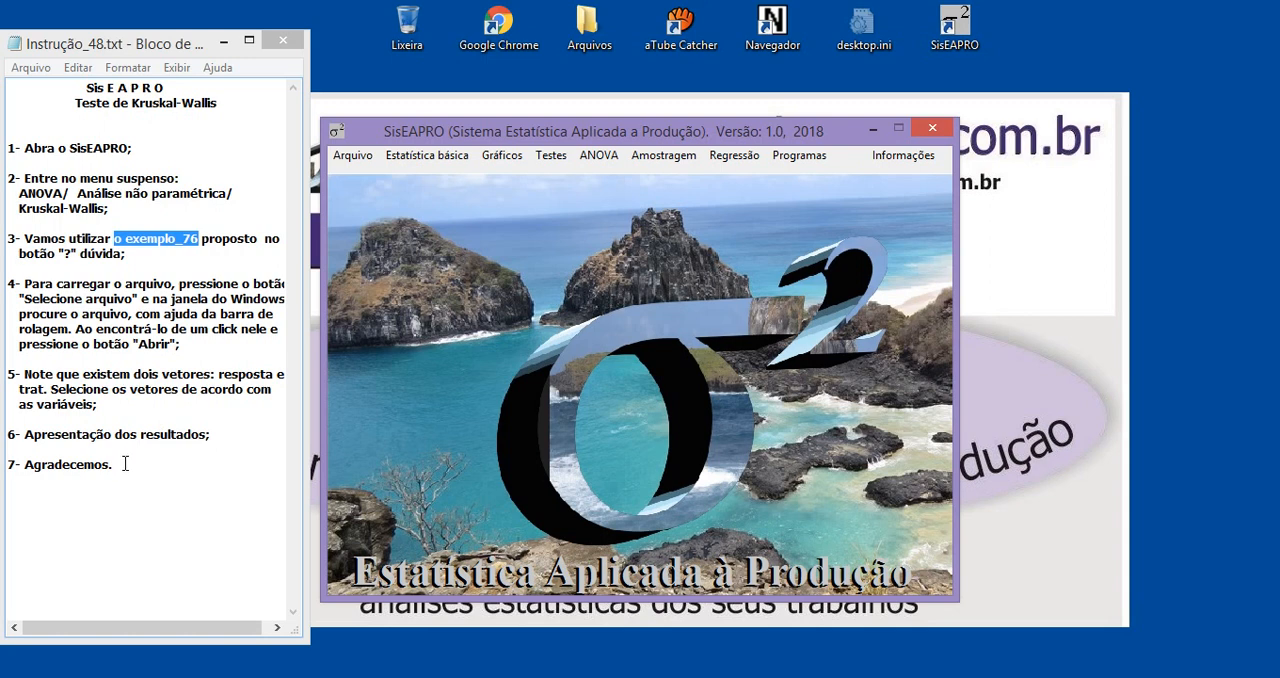
pyautogui.moveTo(116, 464); pyautogui.dragTo(22, 463)
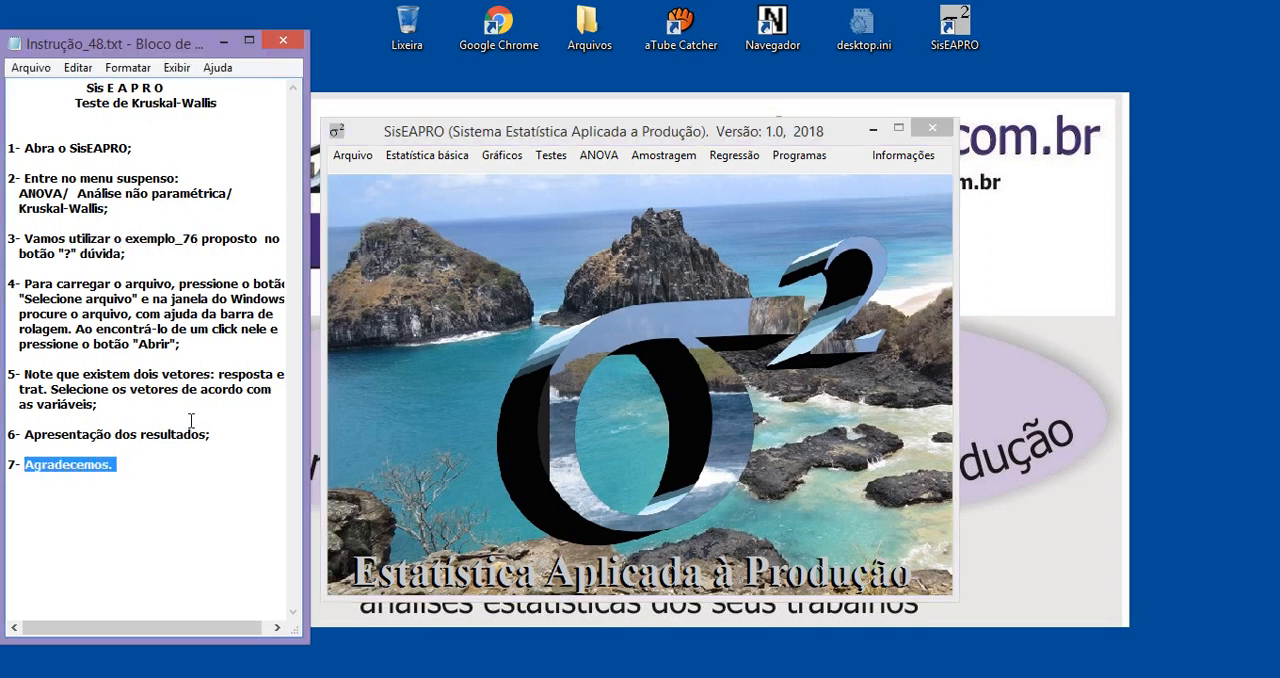